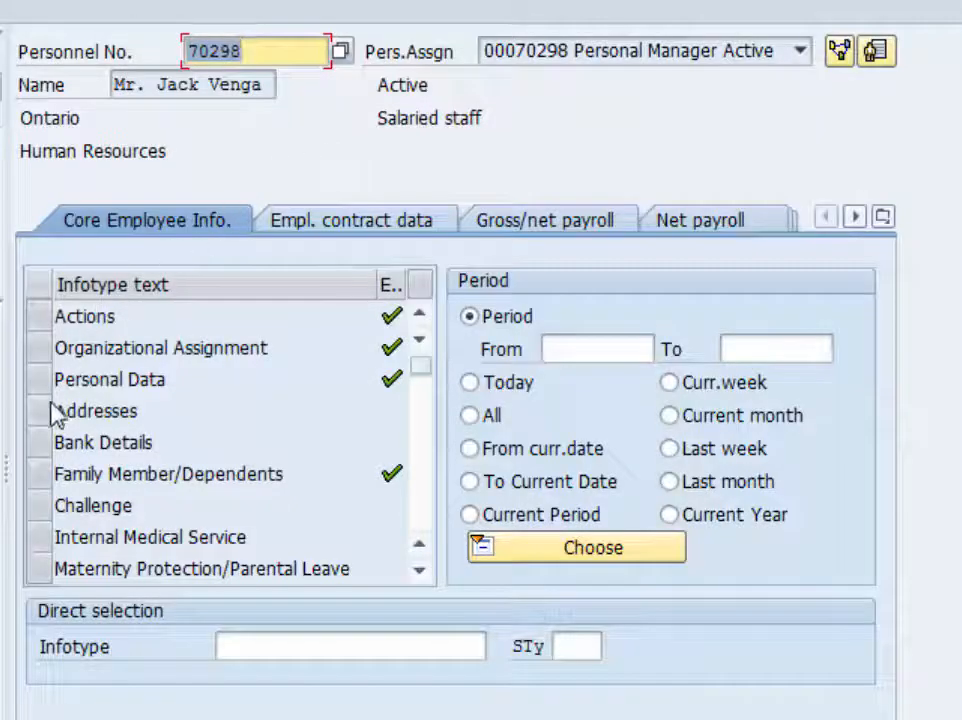
- Create a new Family Member/Dependents record for the employee with the subtype Child
left_click(41, 475)
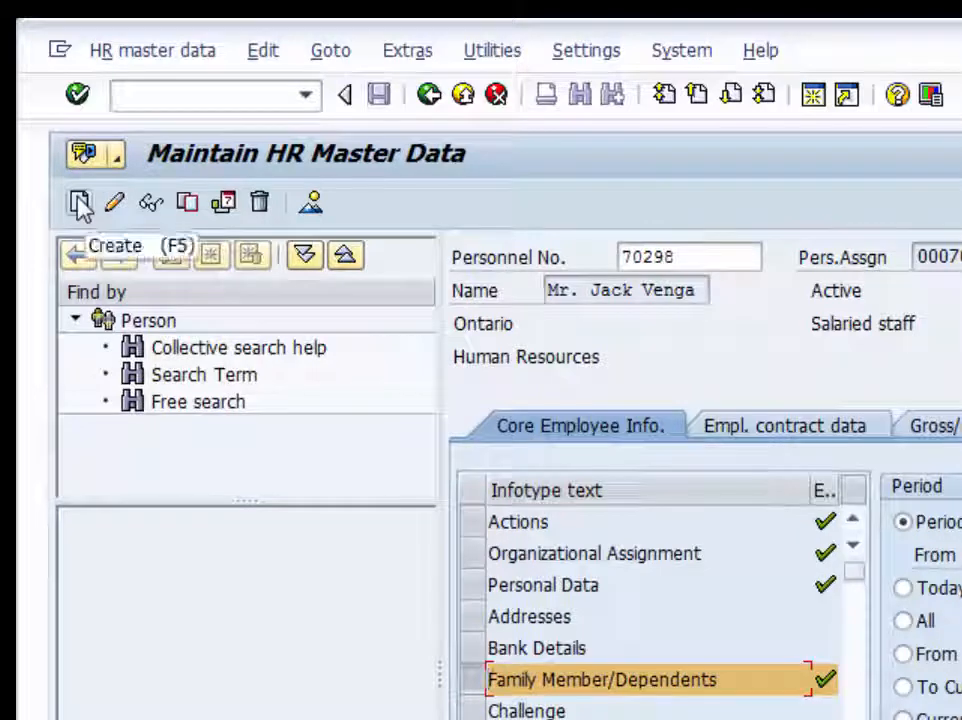
left_click(80, 203)
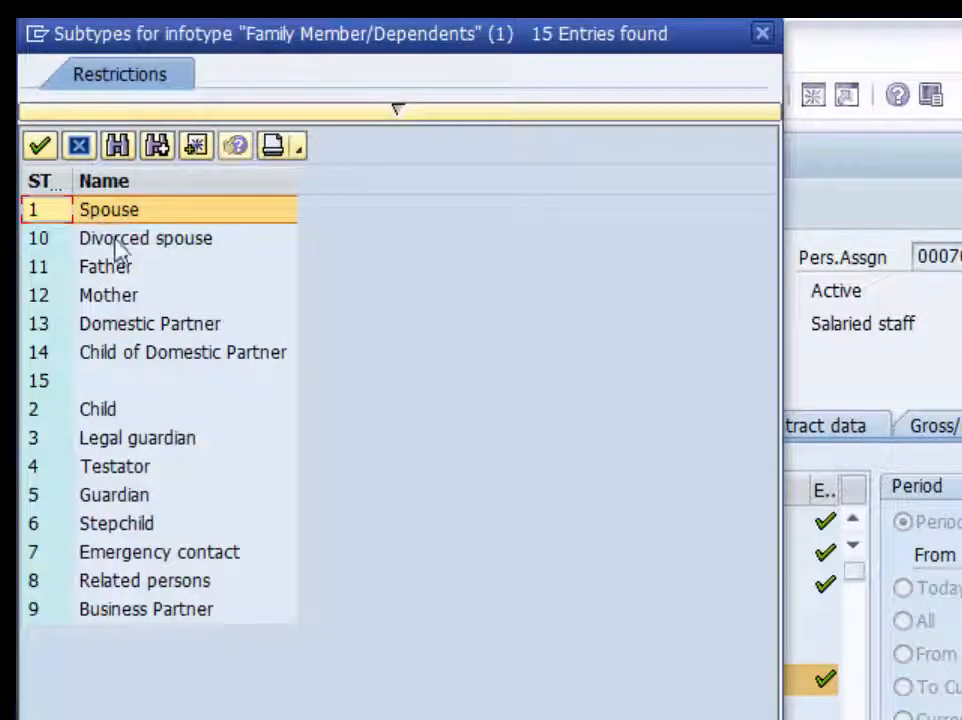
left_click(129, 410)
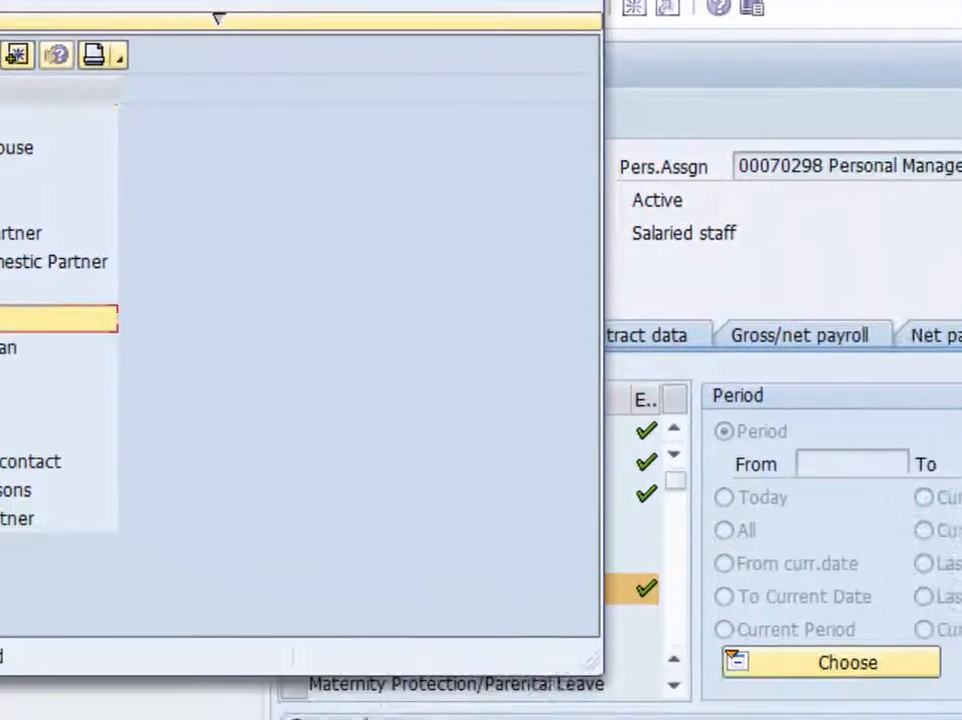
key("Return")
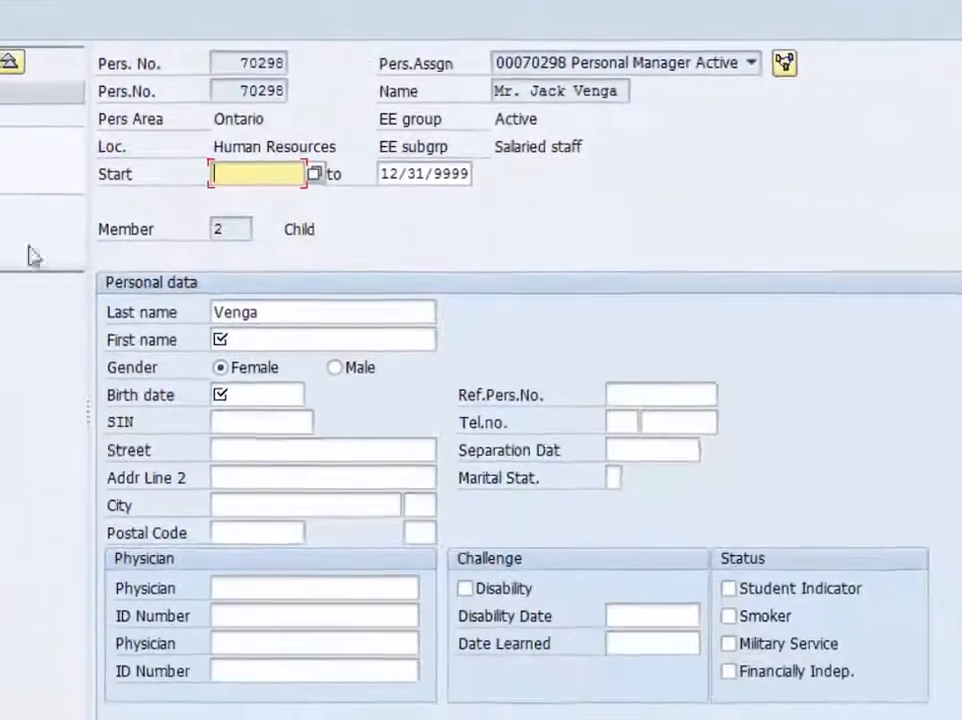
- Fill in the child's first name, set the gender to Male and enter the birth date
left_click(288, 334)
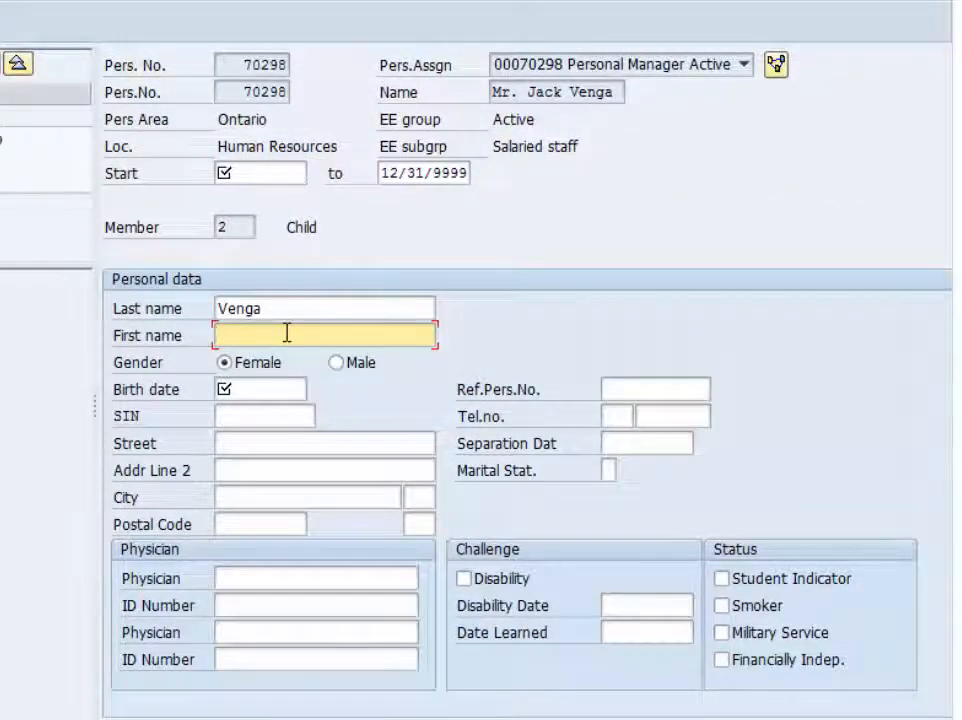
type("Jack Jr.")
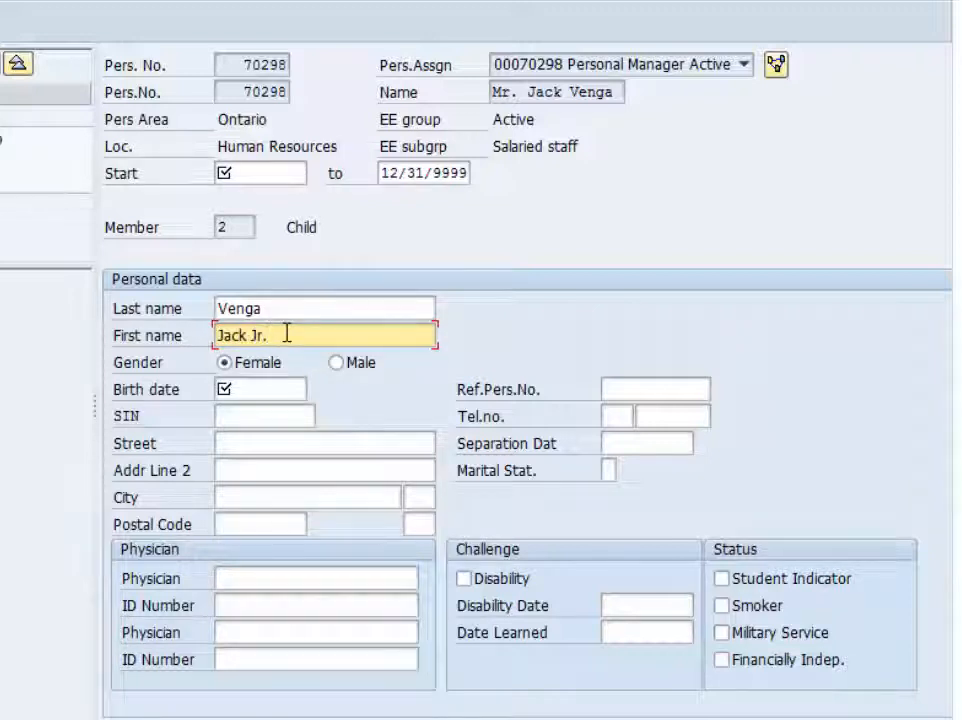
left_click(336, 362)
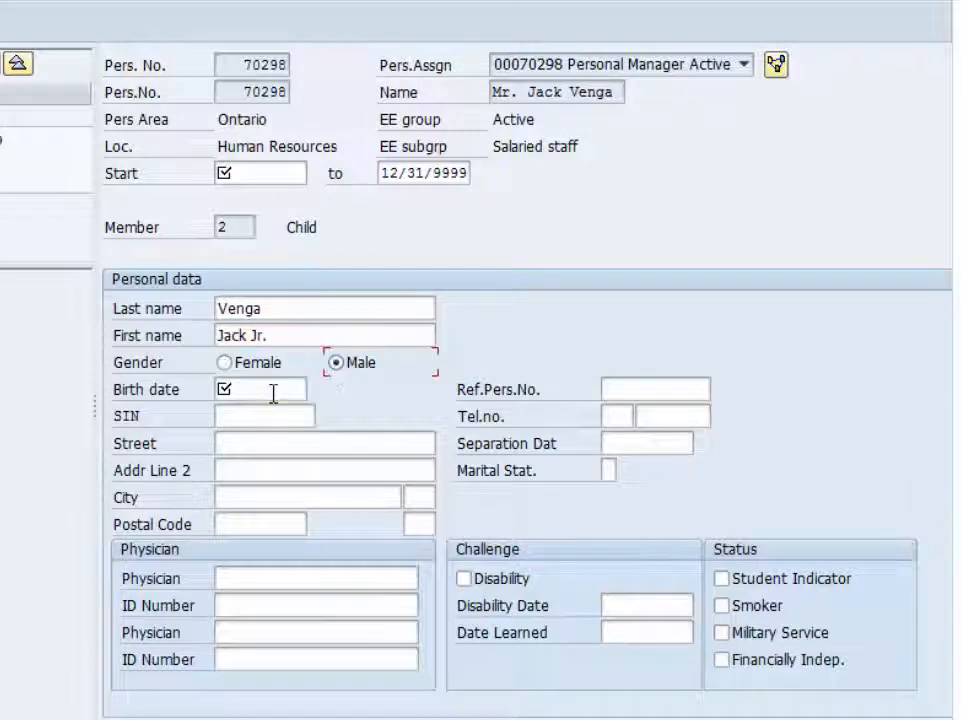
left_click(284, 392)
type("03/03/1995")
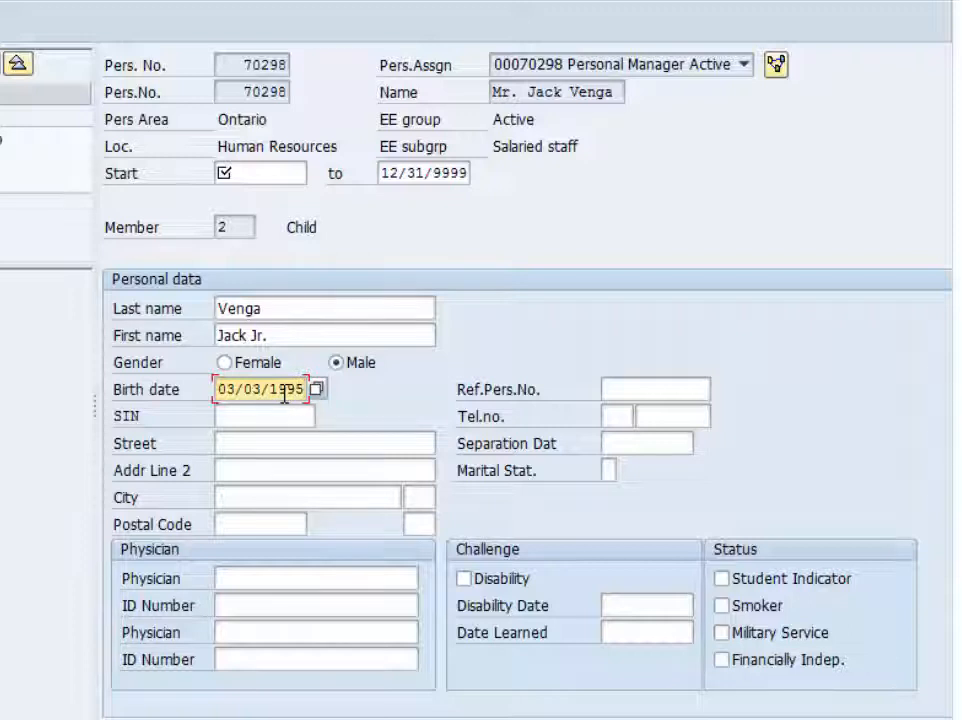
left_click(253, 417)
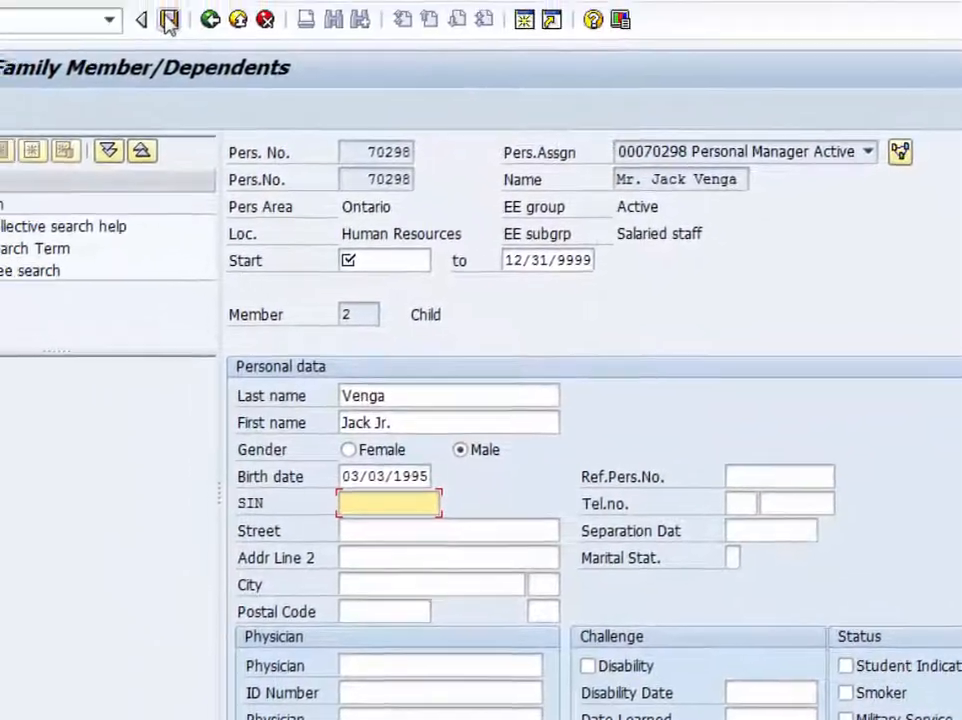
- Save the child's Family Member/Dependents record with the start date 11/17/2015
left_click(168, 20)
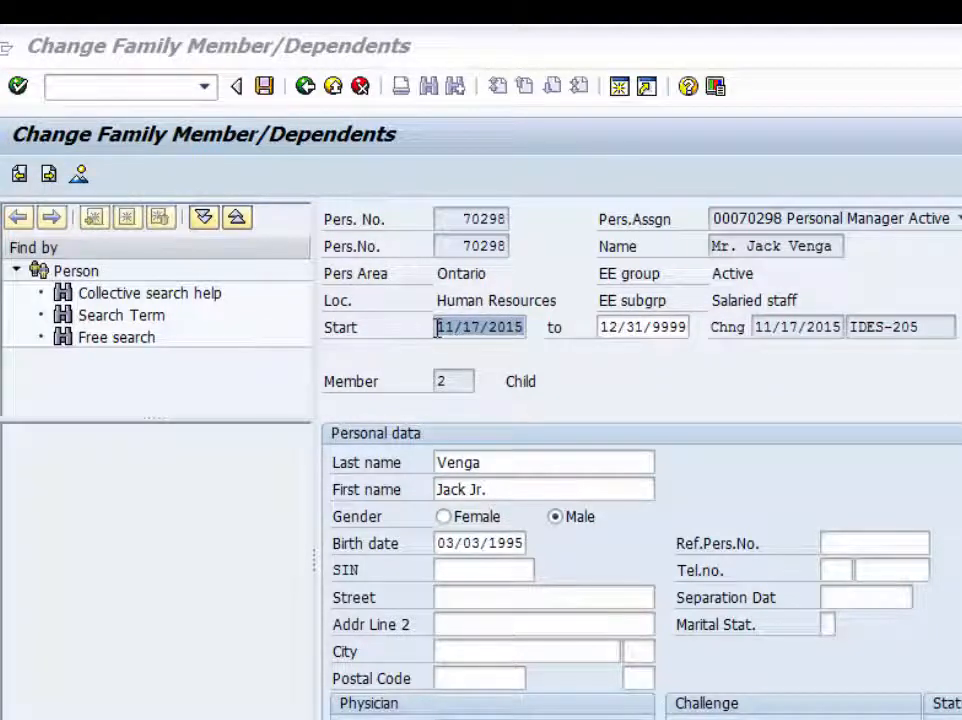
left_click_drag(437, 326, 535, 327)
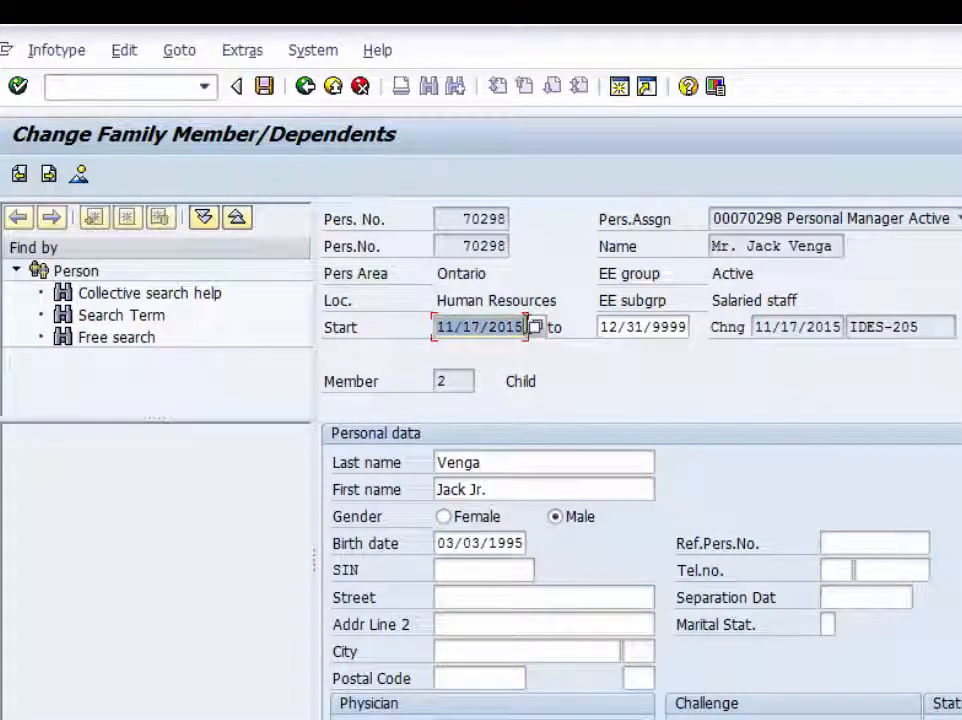
left_click(265, 88)
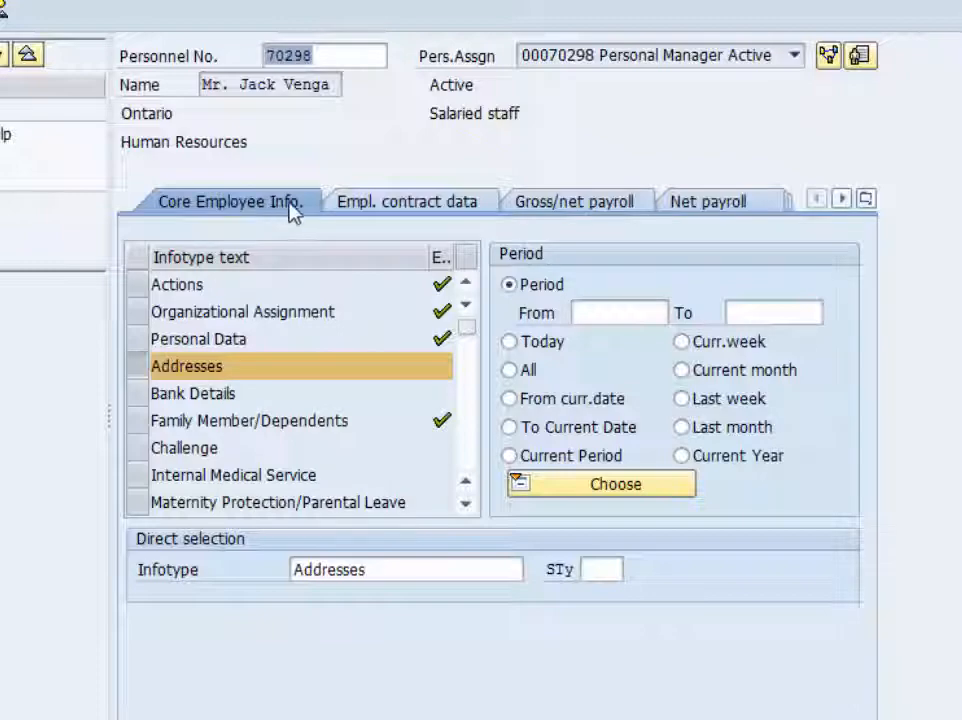
- Create a new Addresses record for the employee with the subtype Home address
left_click(141, 370)
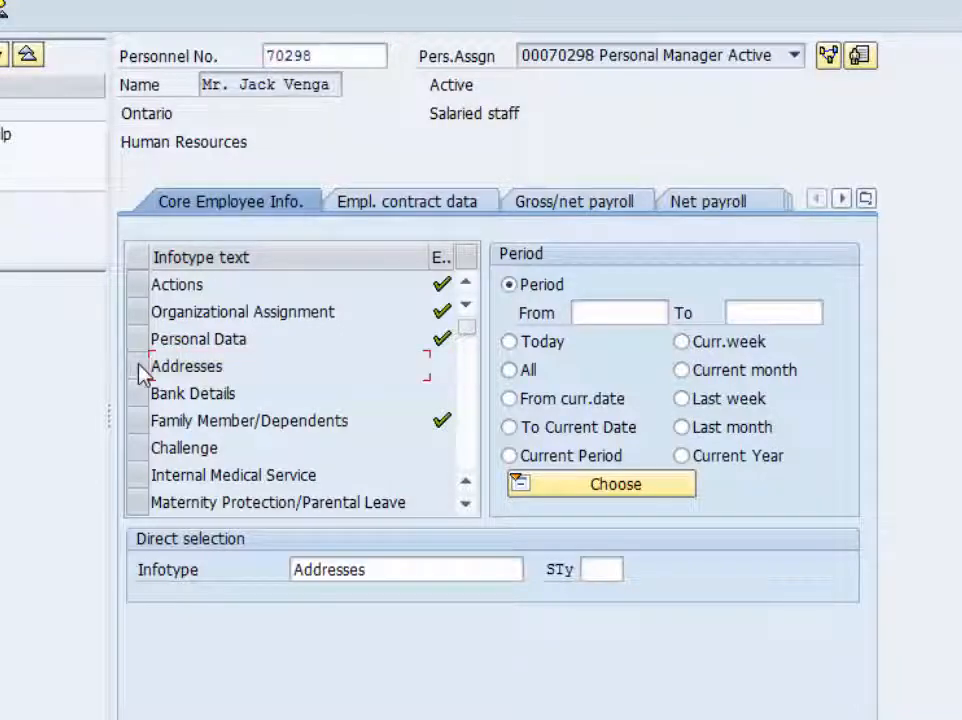
left_click(139, 367)
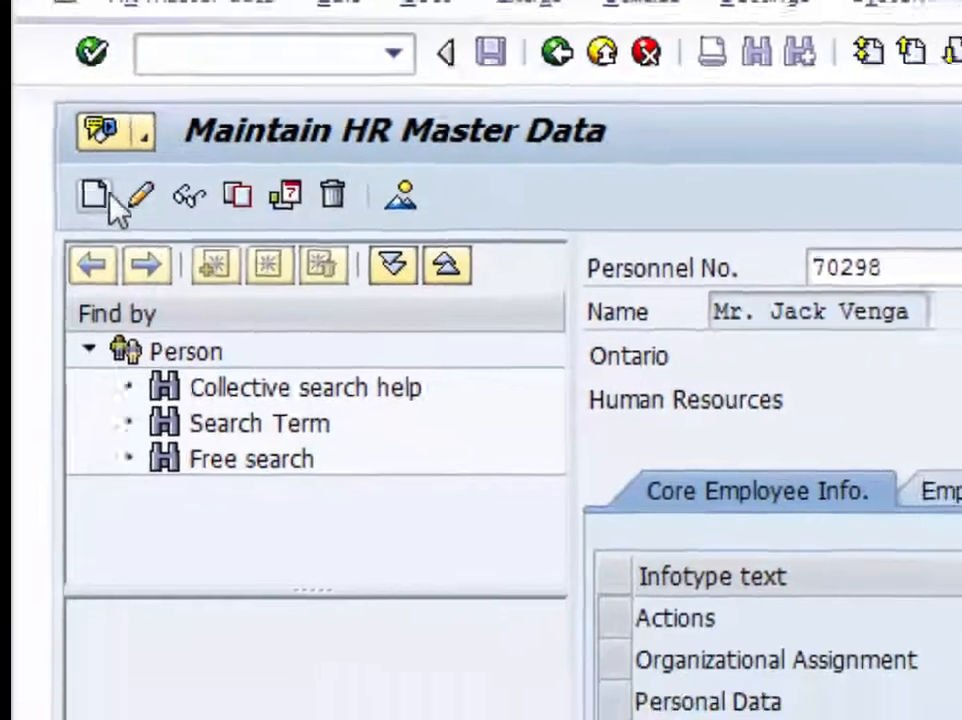
left_click(100, 230)
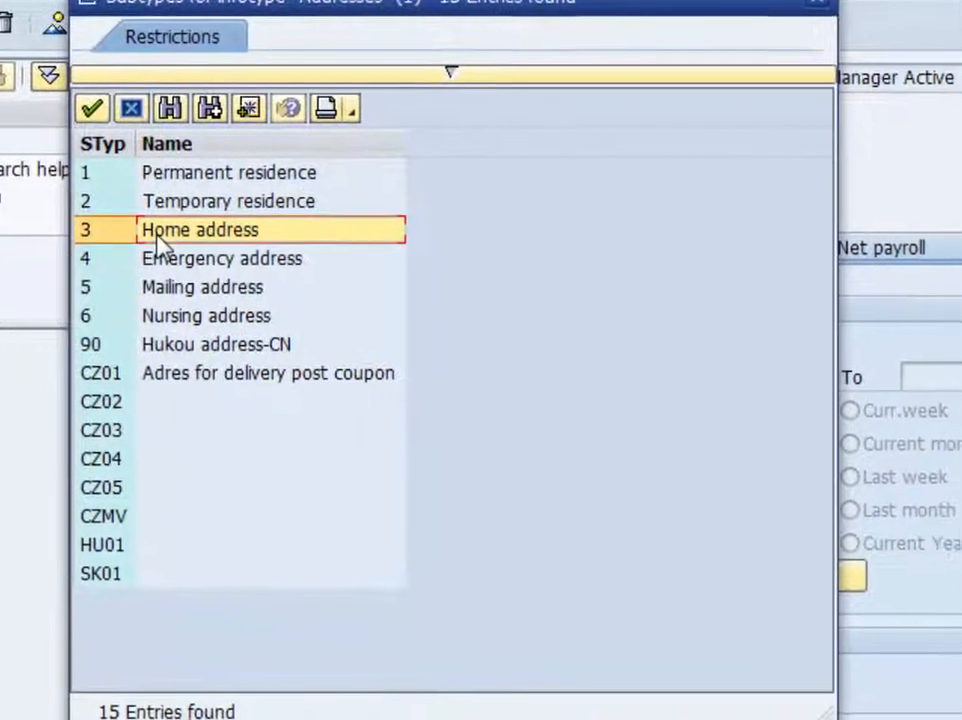
double_click(226, 243)
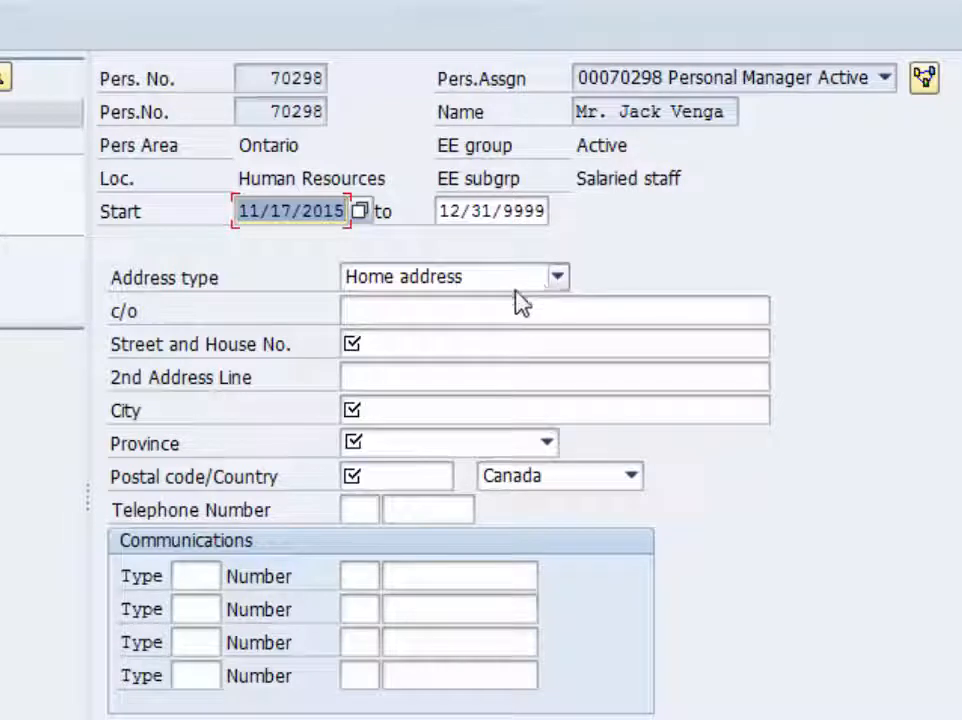
- Enter the street with house number and the city of the employee's home address
left_click(455, 310)
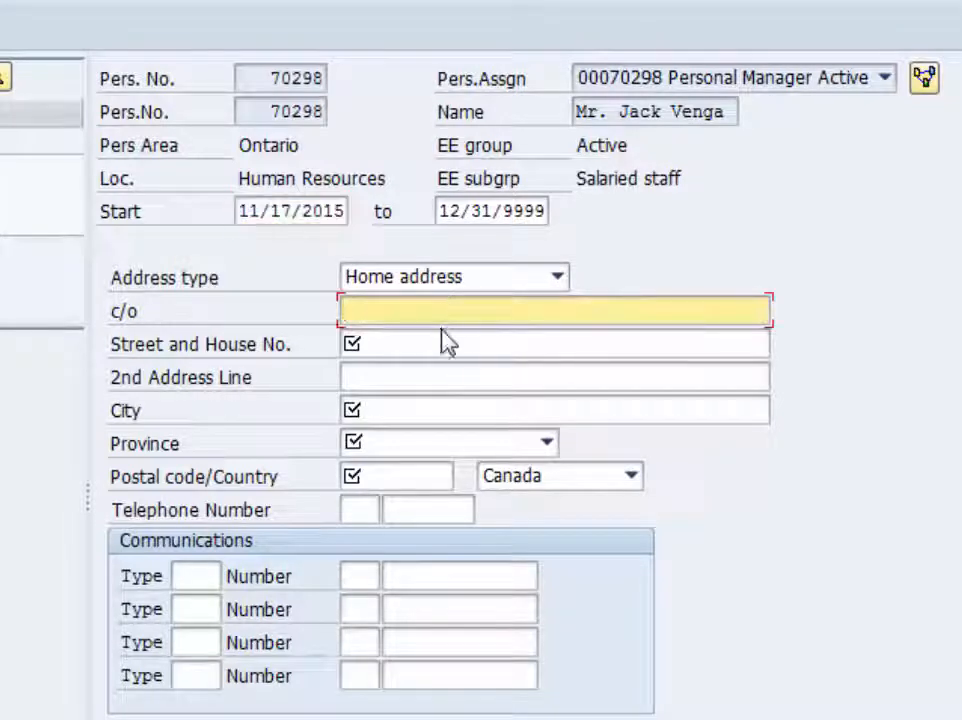
left_click(438, 344)
type("123 High")
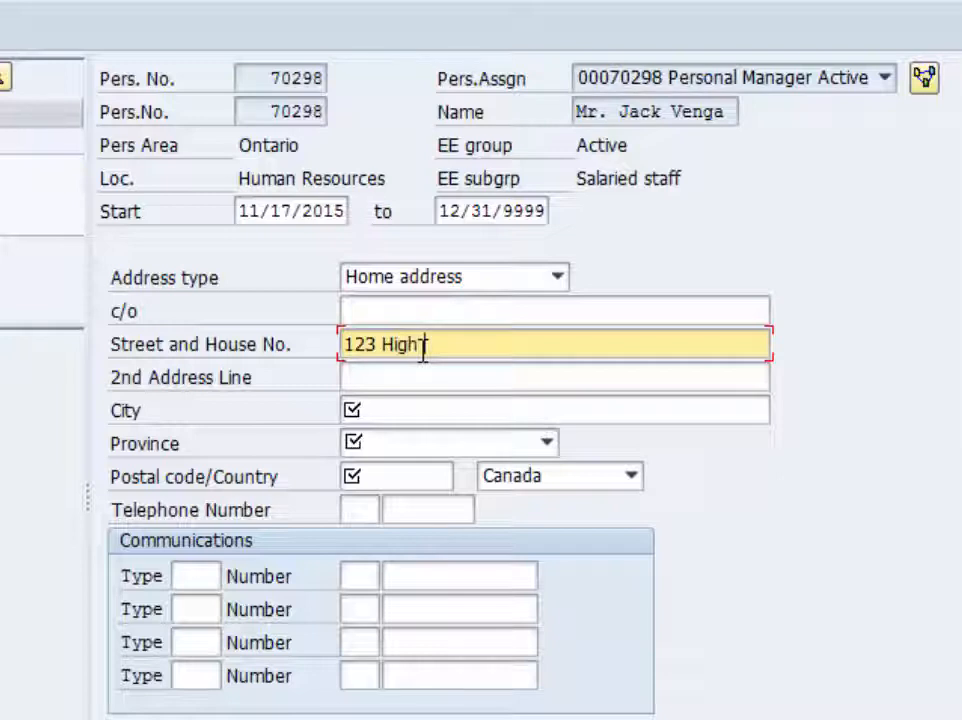
type(" Street")
key("Tab")
key("Tab")
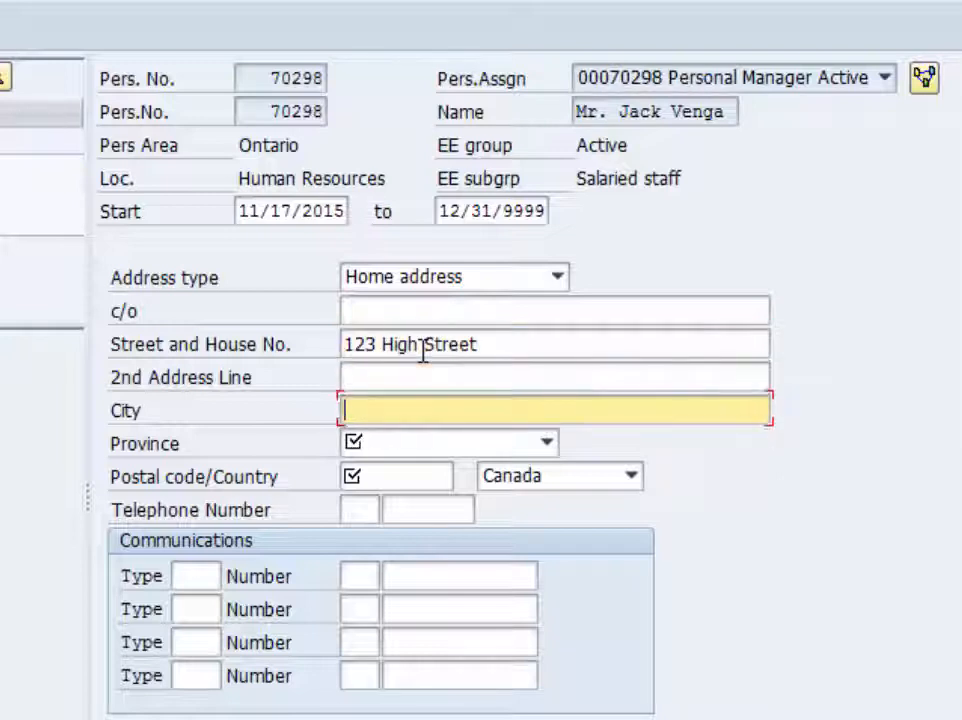
type("Toronto")
- Select the province and enter the postal code of the home address
key("Tab")
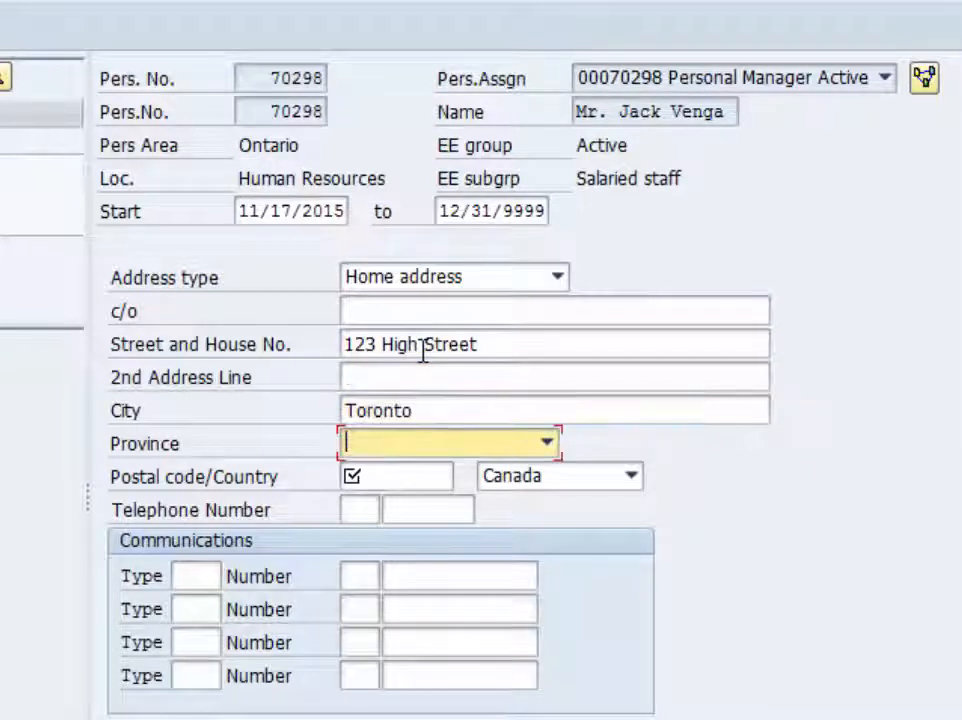
key("o")
key("Tab")
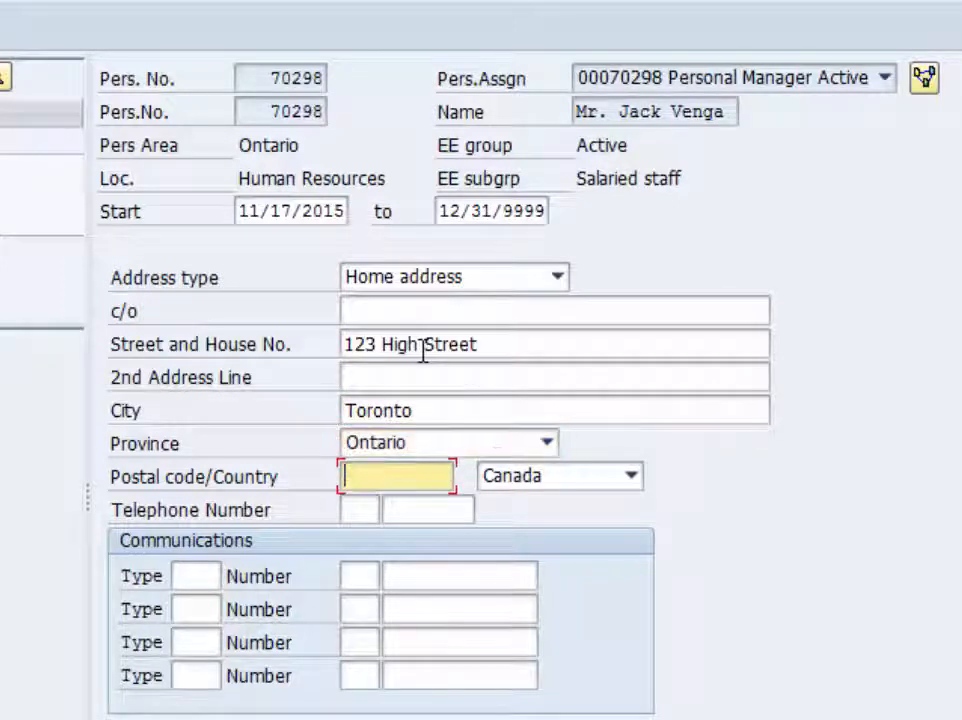
type("M2")
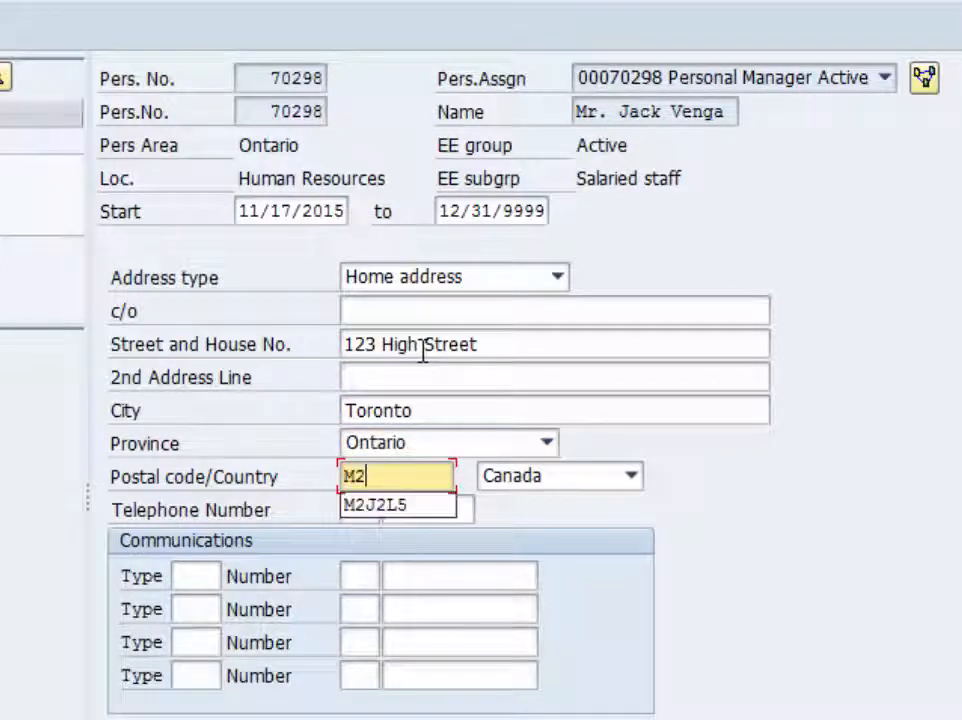
type("J2K8")
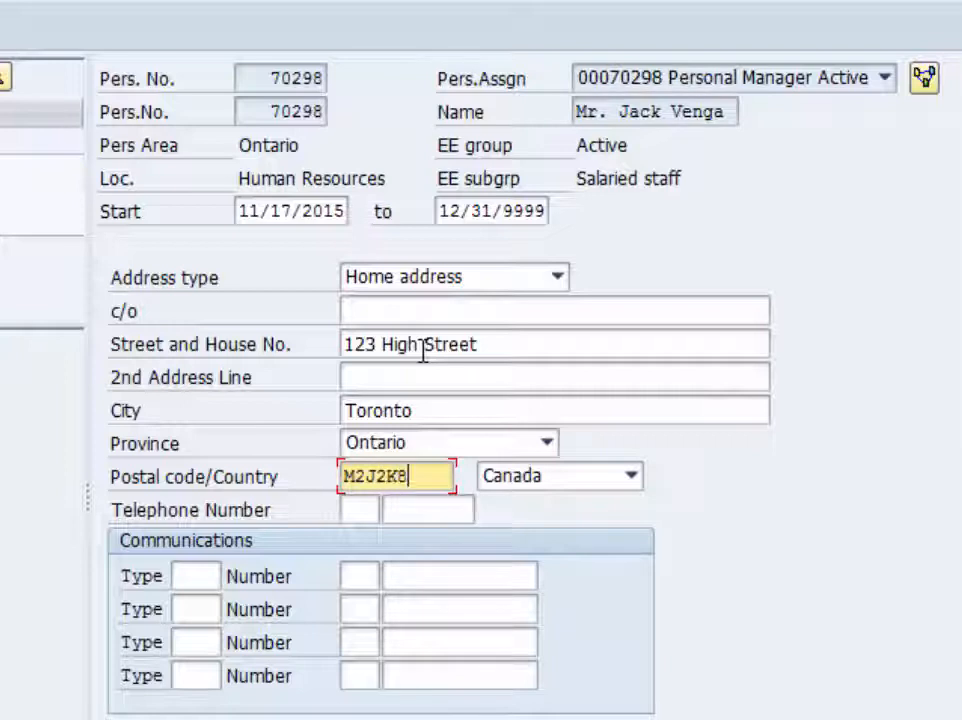
key("Tab")
key("Tab")
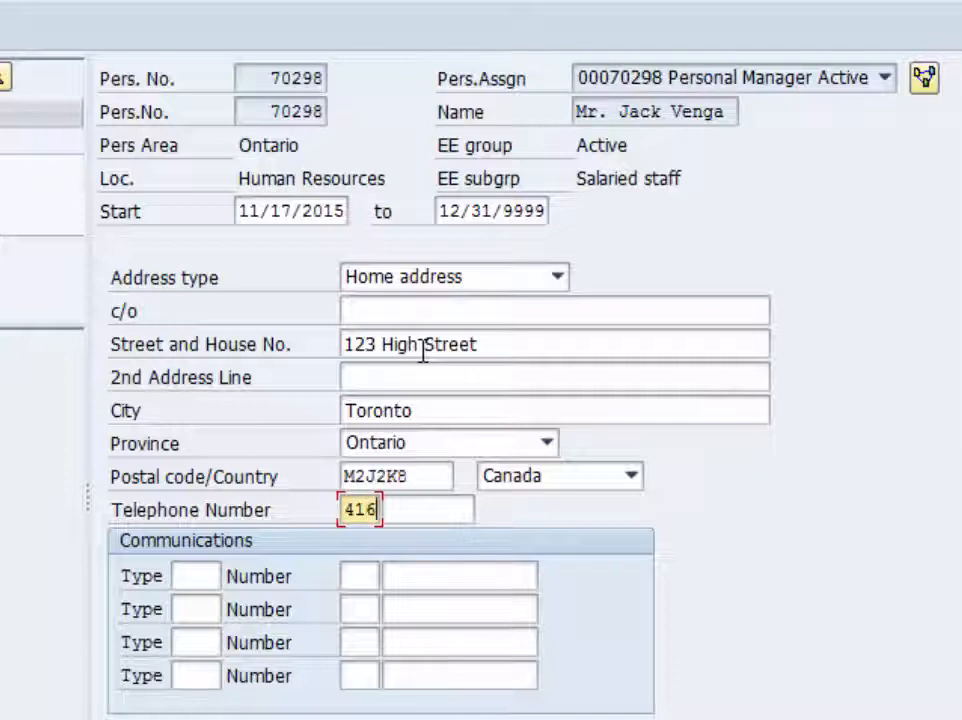
- Enter the area code and telephone number for the home address
key("Tab")
type("555")
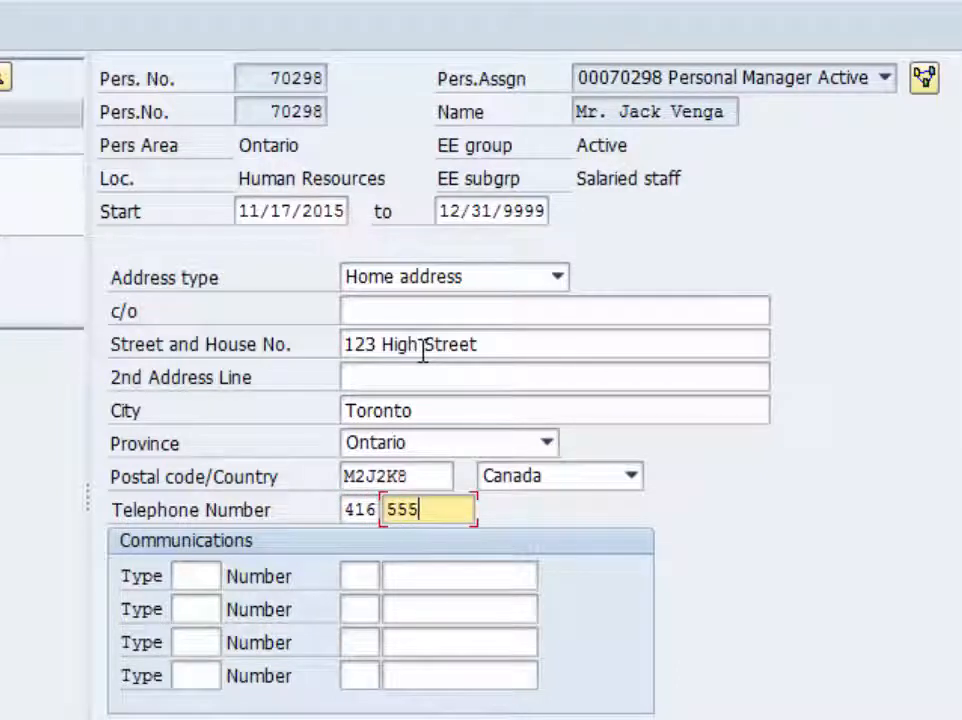
type("-1212")
key("Tab")
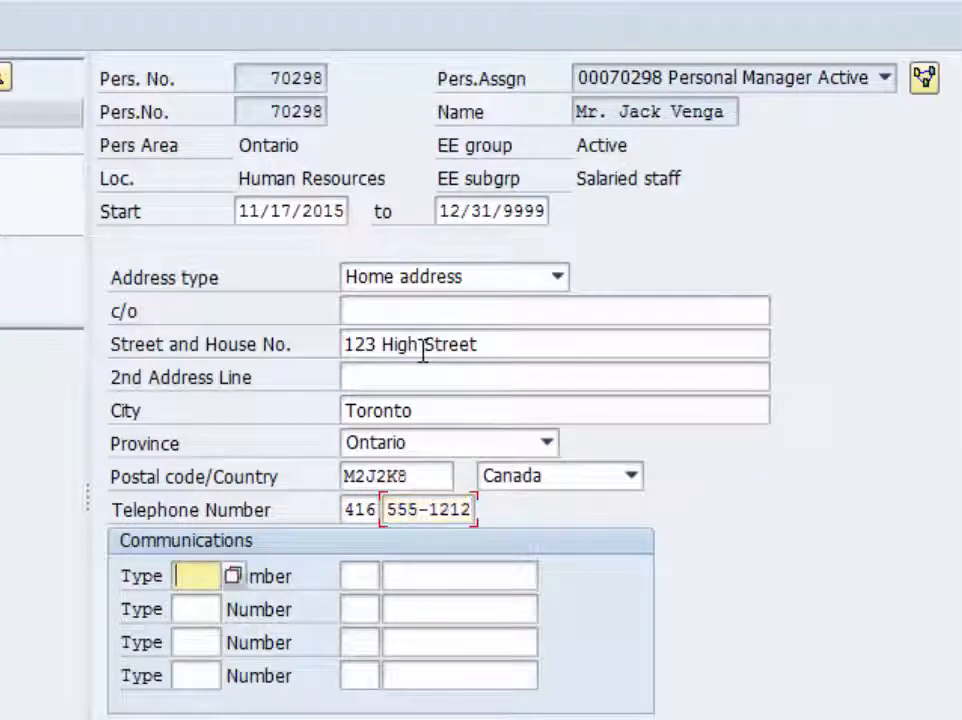
left_click(418, 580)
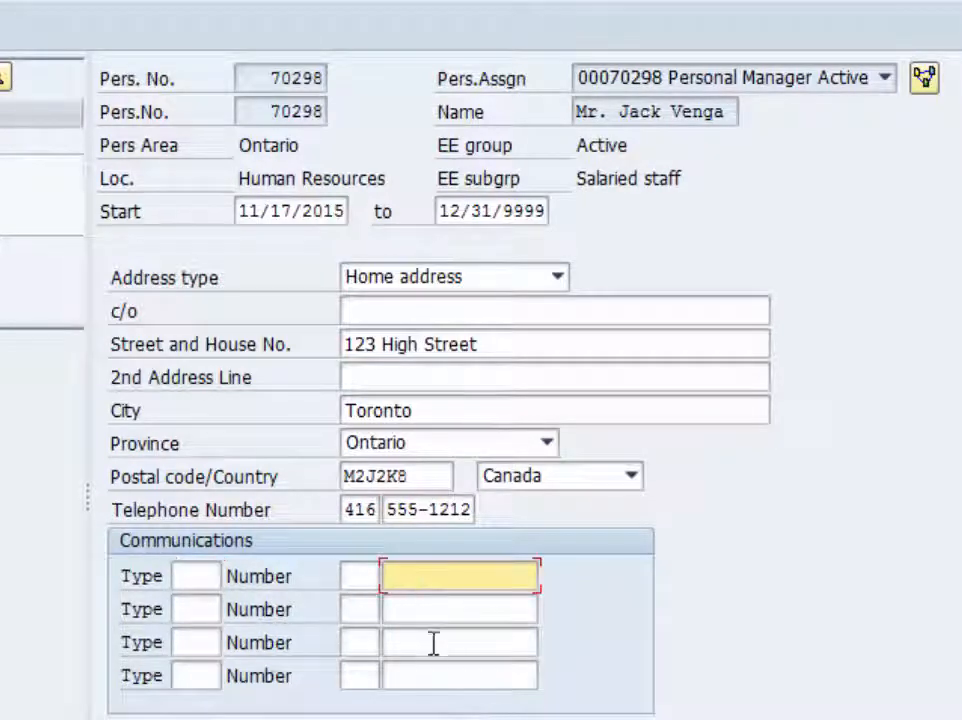
left_click(200, 575)
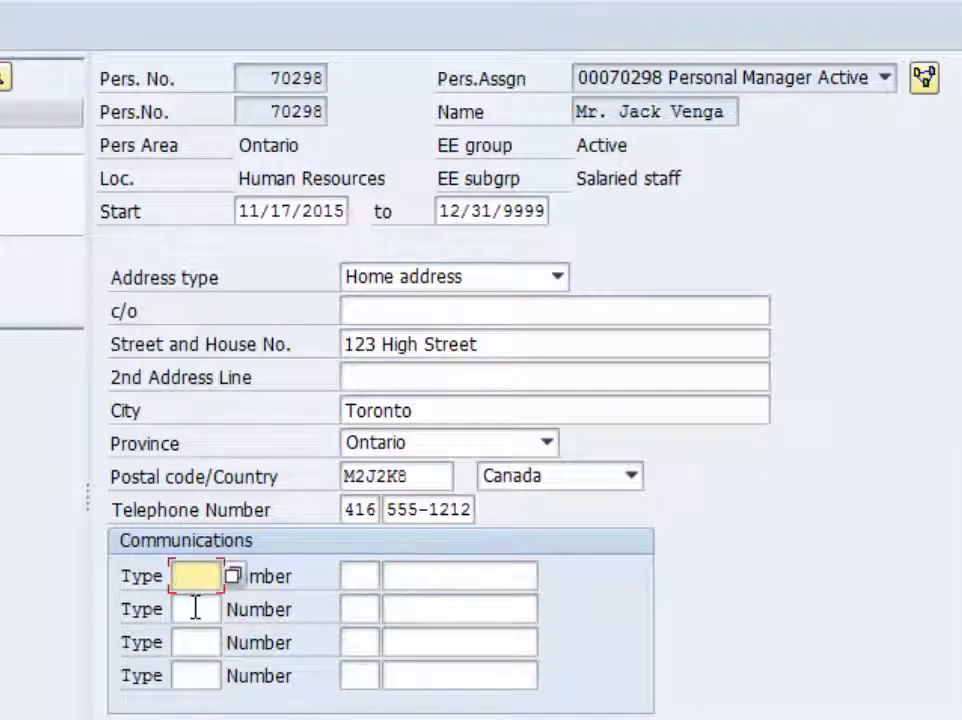
left_click(195, 607)
left_click(196, 675)
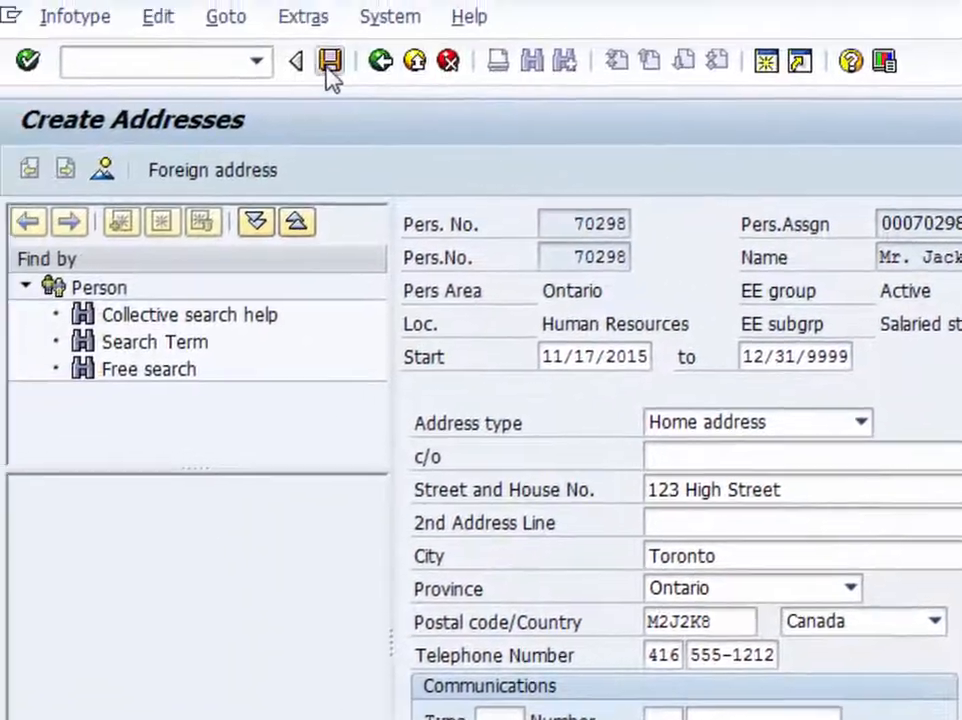
- Save the home address, correcting the postal code by adding a space between its two halves
left_click(331, 58)
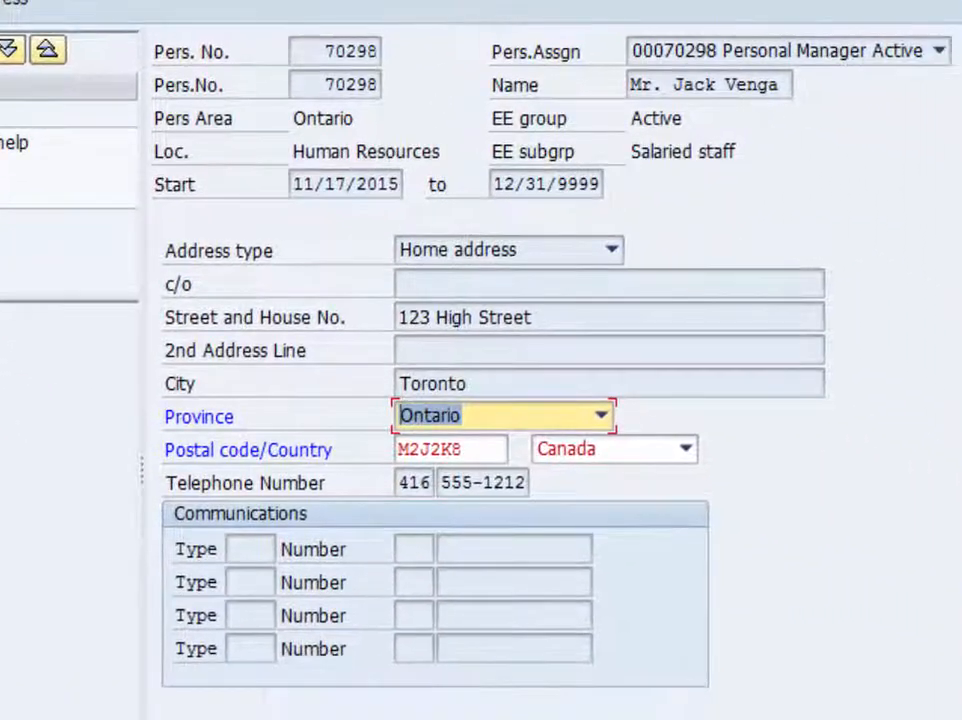
left_click(435, 451)
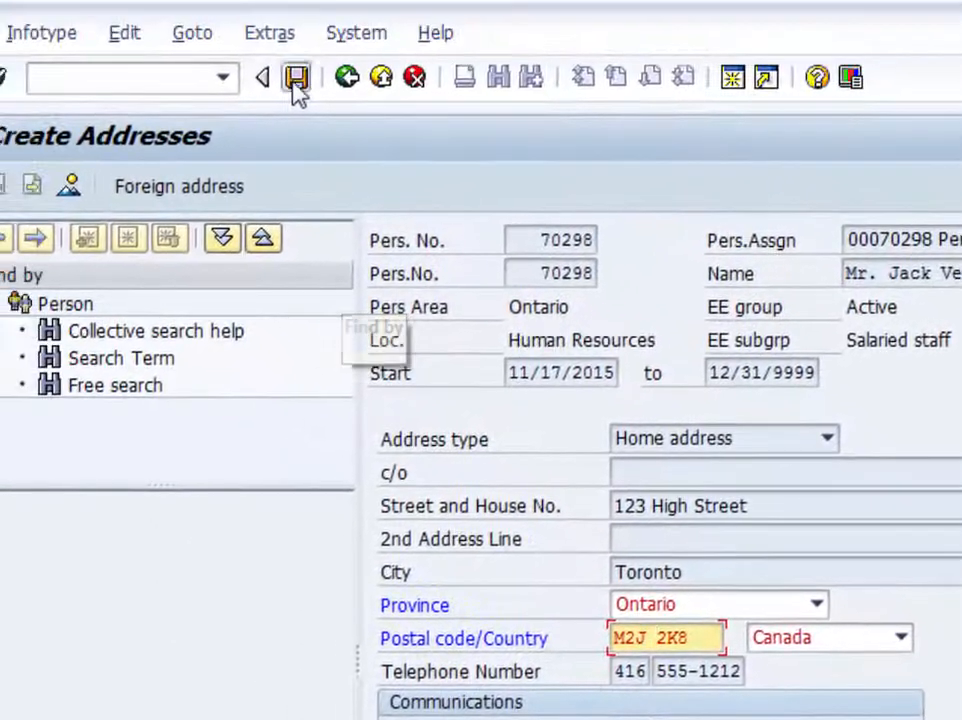
left_click(296, 80)
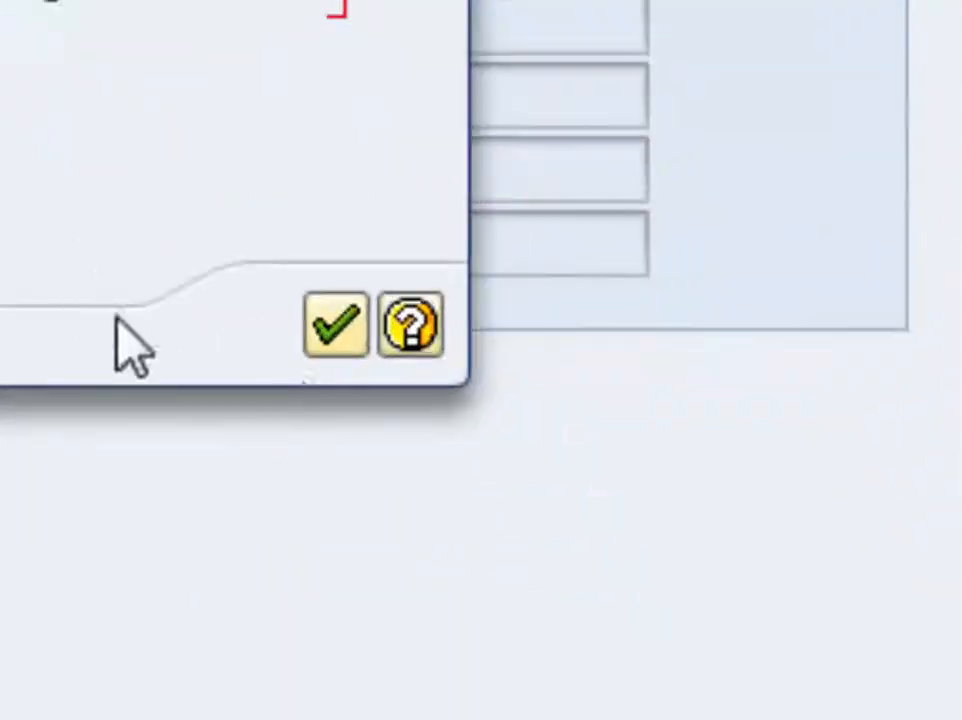
left_click(337, 328)
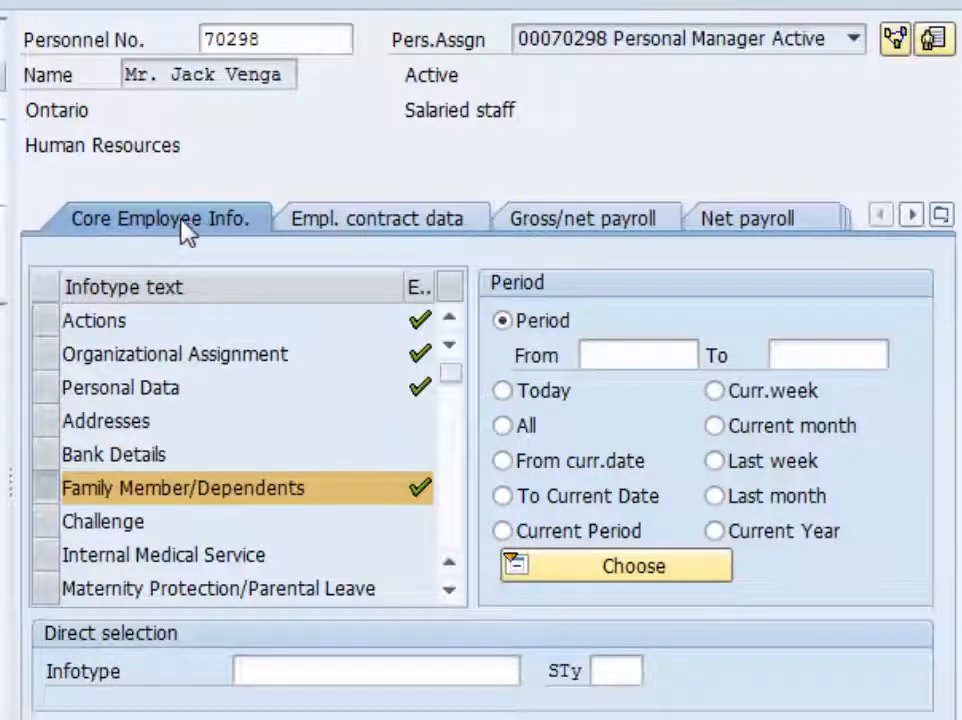
- Start a new Basic Pay record for the employee from the gross/net payroll infotypes
left_click(584, 226)
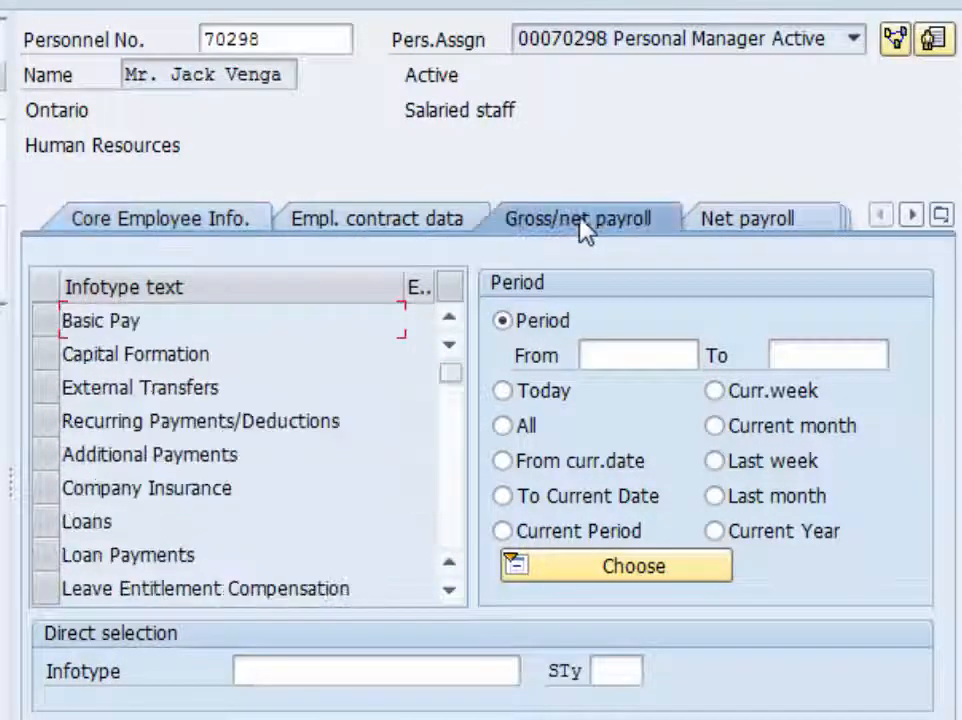
left_click(46, 330)
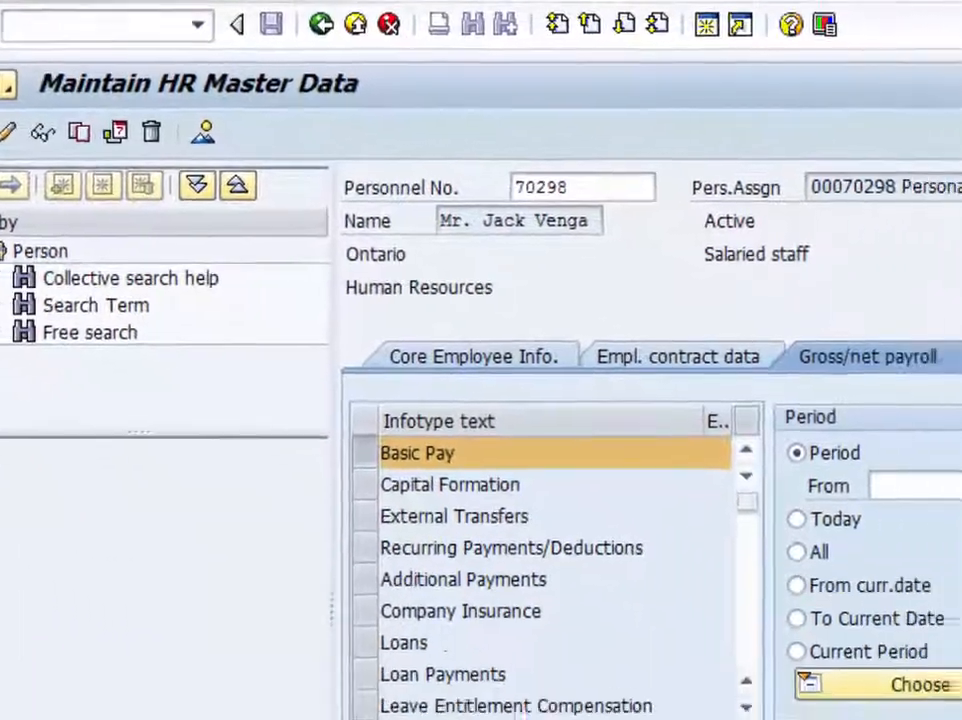
left_click(67, 198)
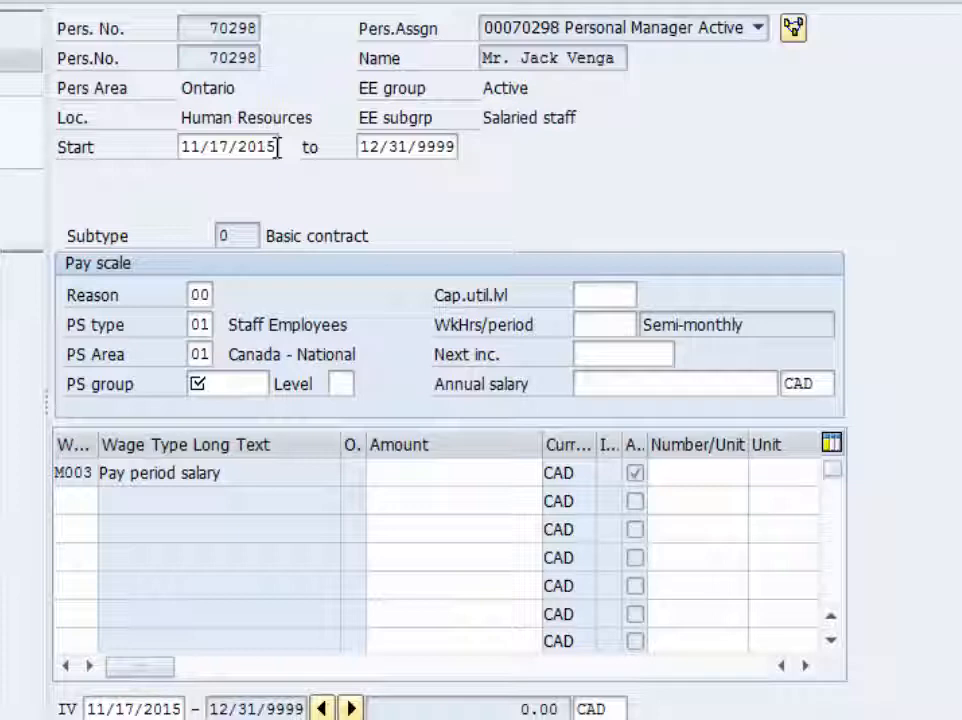
- Set the reason for changing the Basic Pay data to 00
left_click(198, 294)
left_click(223, 295)
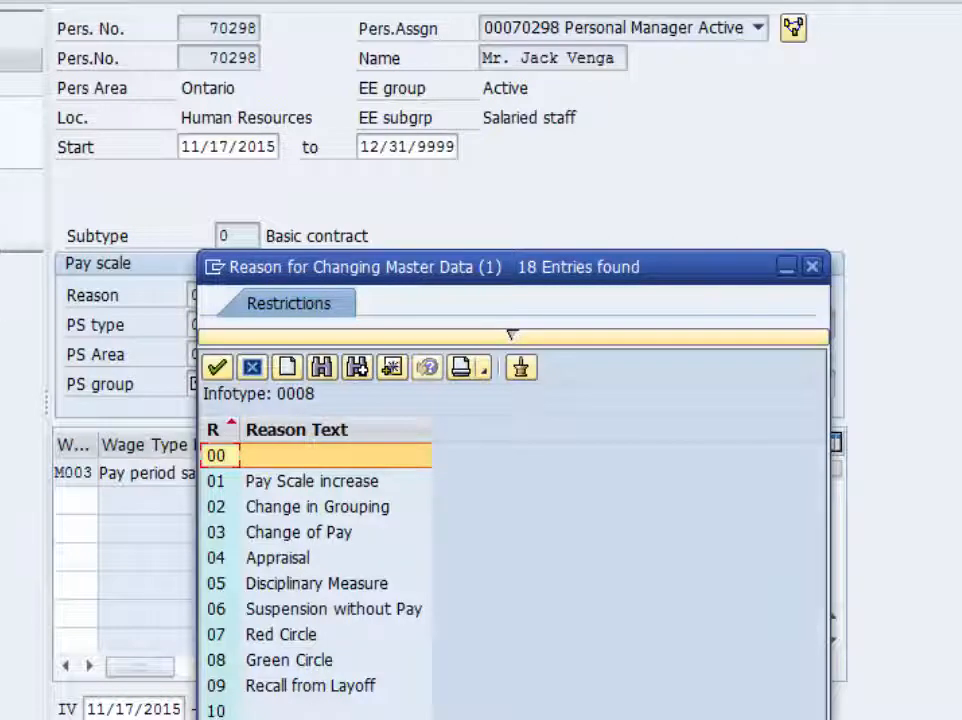
double_click(216, 457)
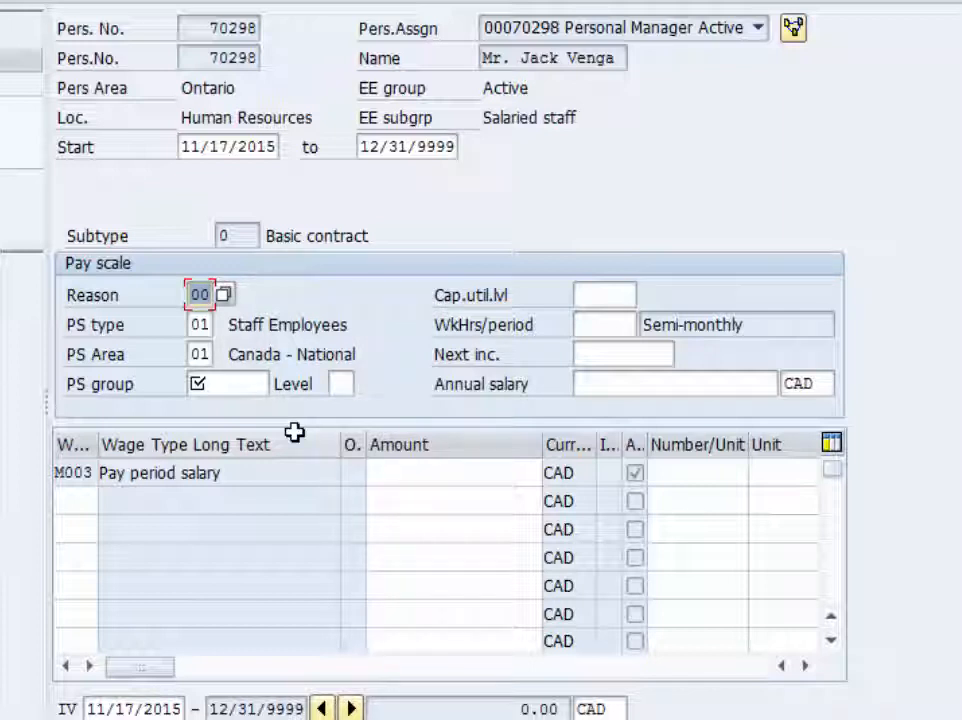
- Set the pay scale group to GRD01 with level 04
left_click(247, 383)
left_click(281, 386)
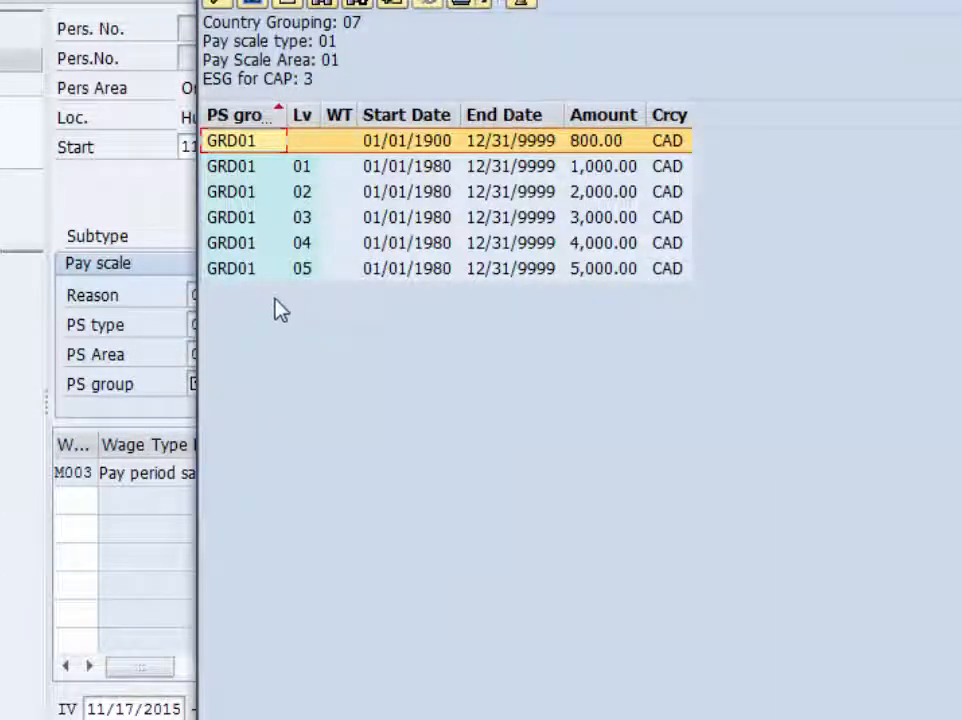
double_click(245, 256)
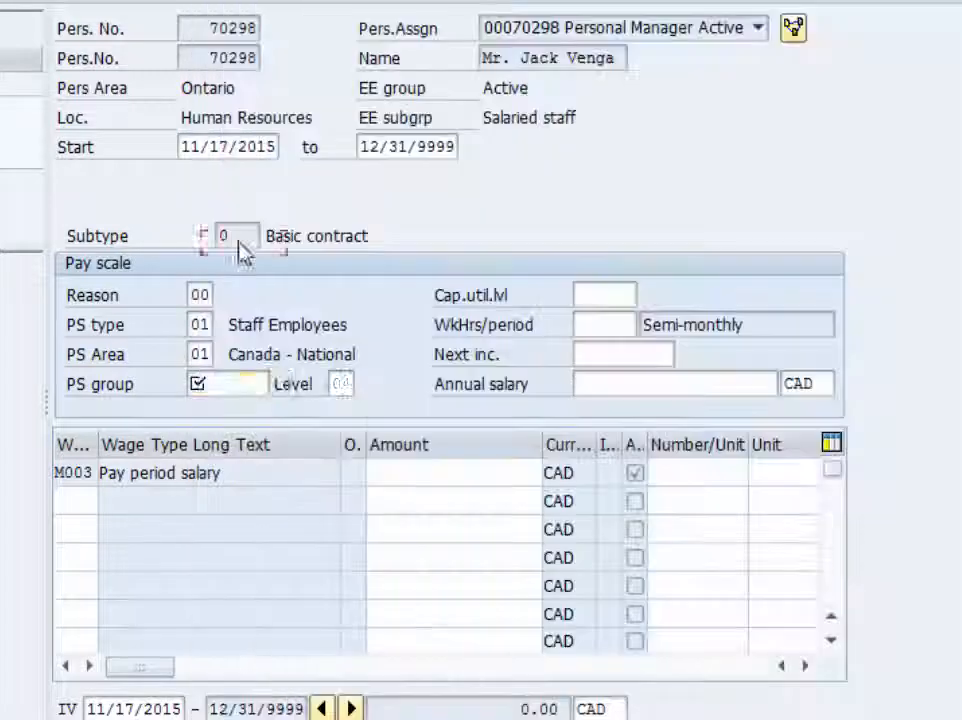
left_click(334, 383)
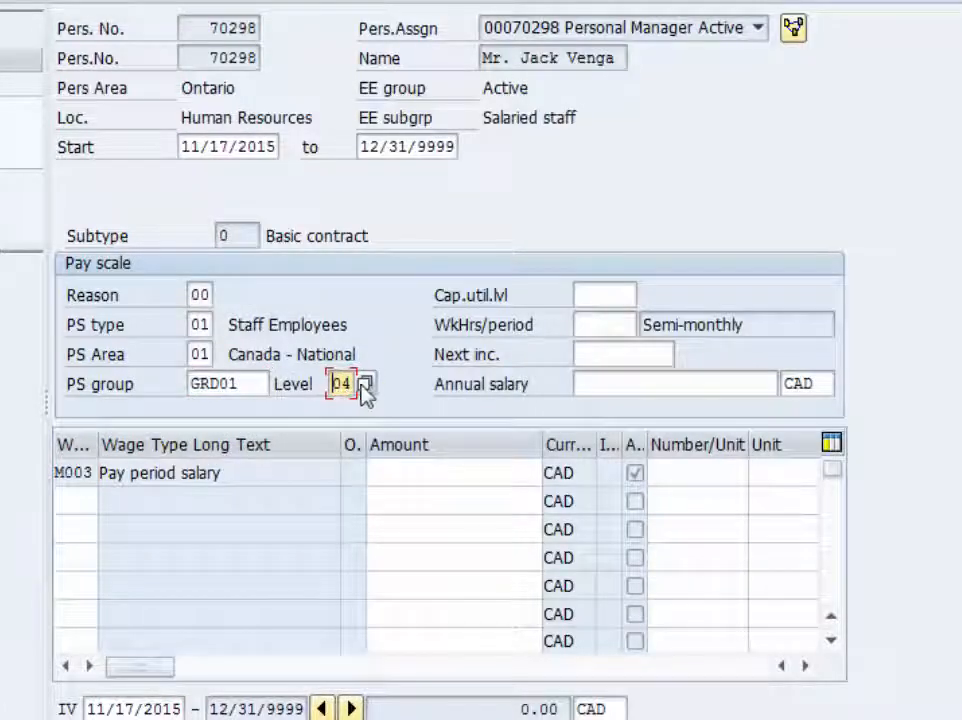
left_click(365, 384)
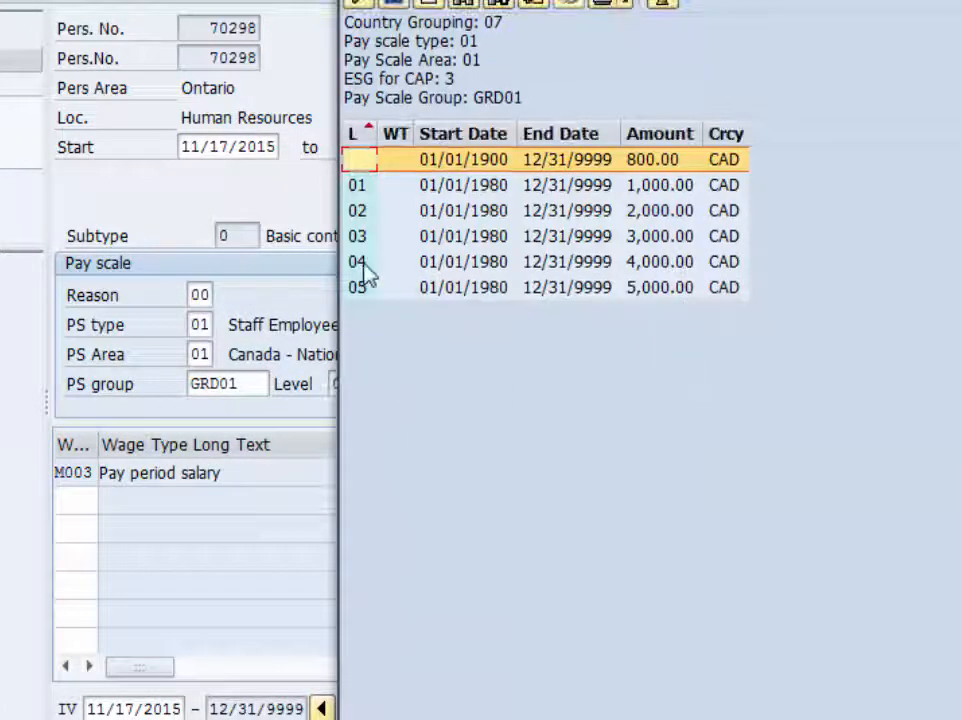
double_click(360, 262)
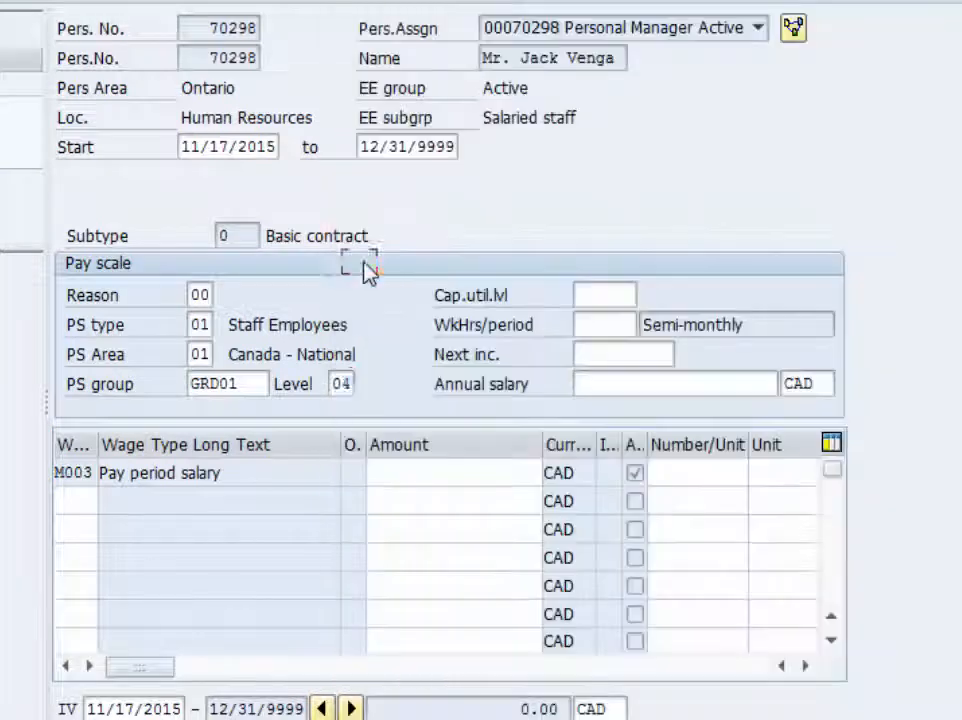
- Enter 75 working hours per period and set the next increase date to 11/17/2016
left_click(588, 321)
type("75")
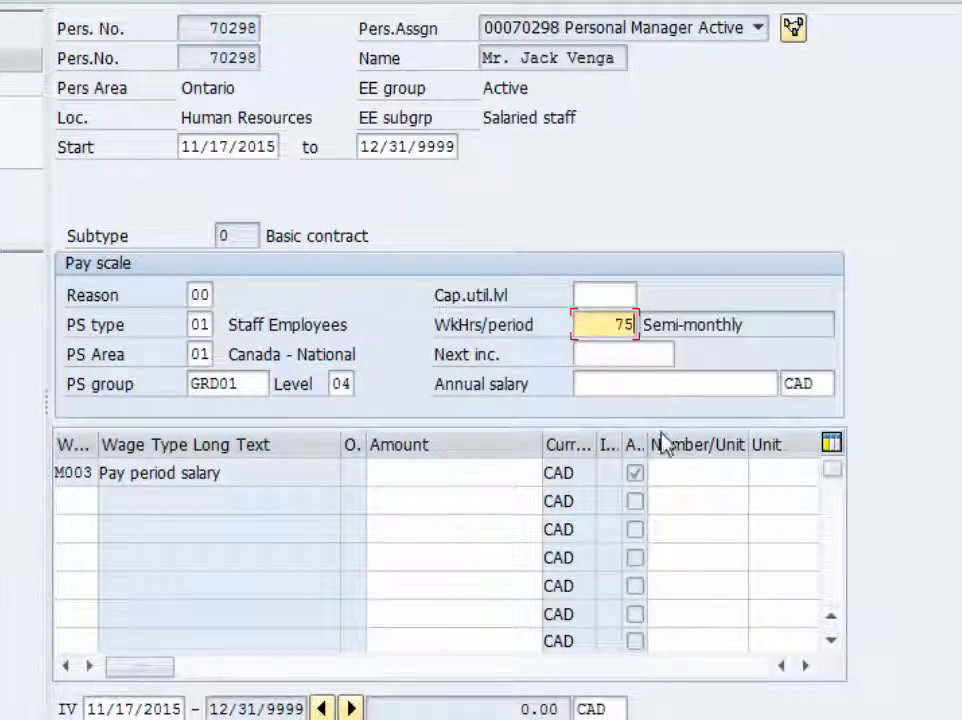
left_click(613, 354)
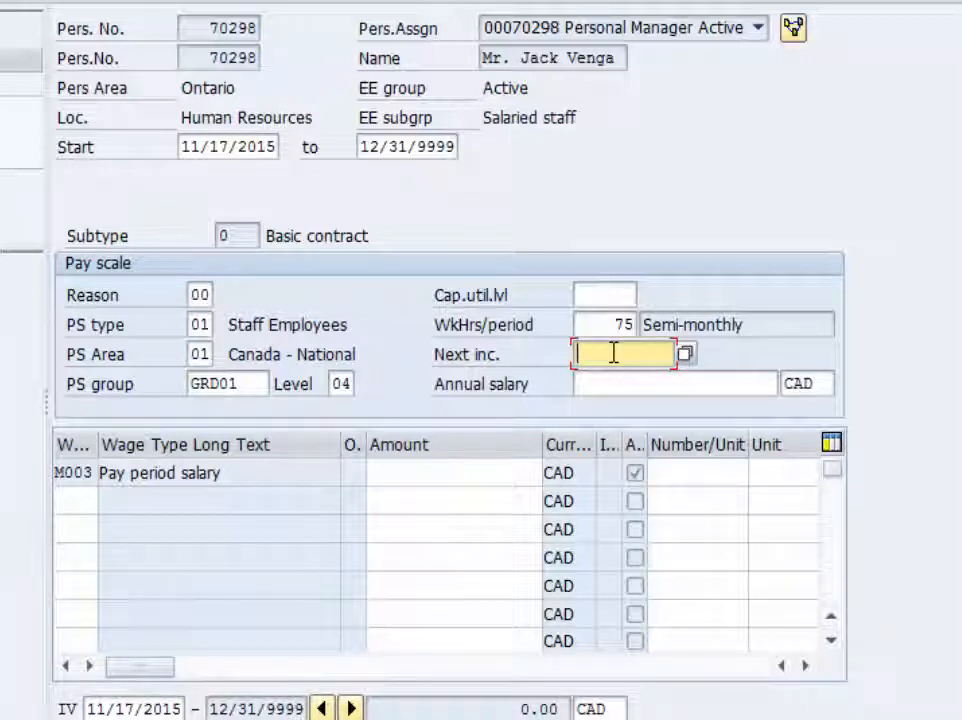
type("11/")
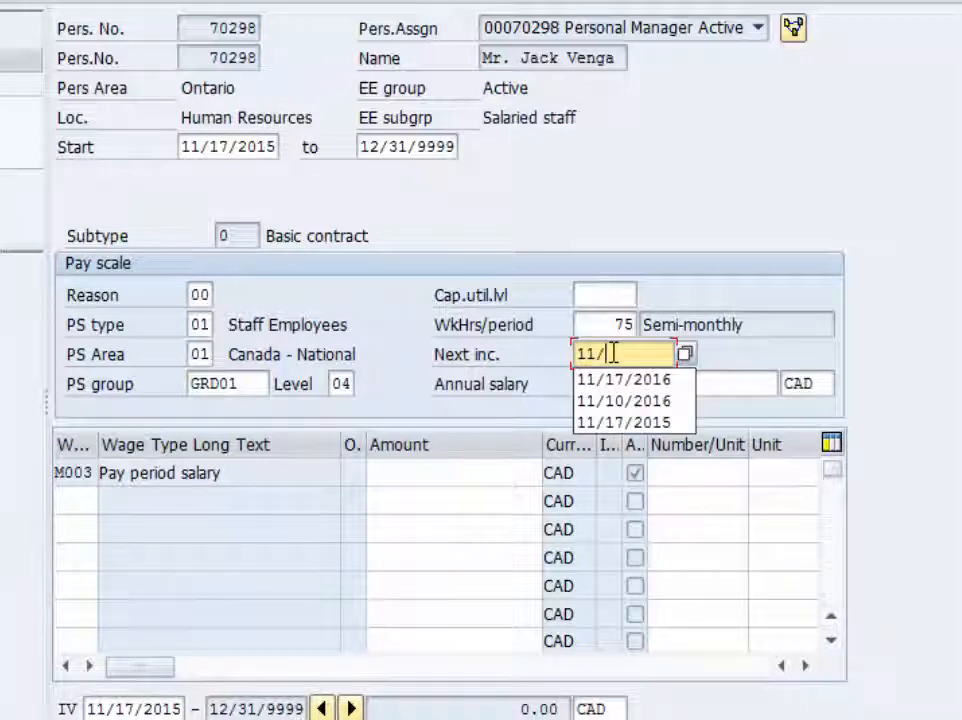
type("17/20")
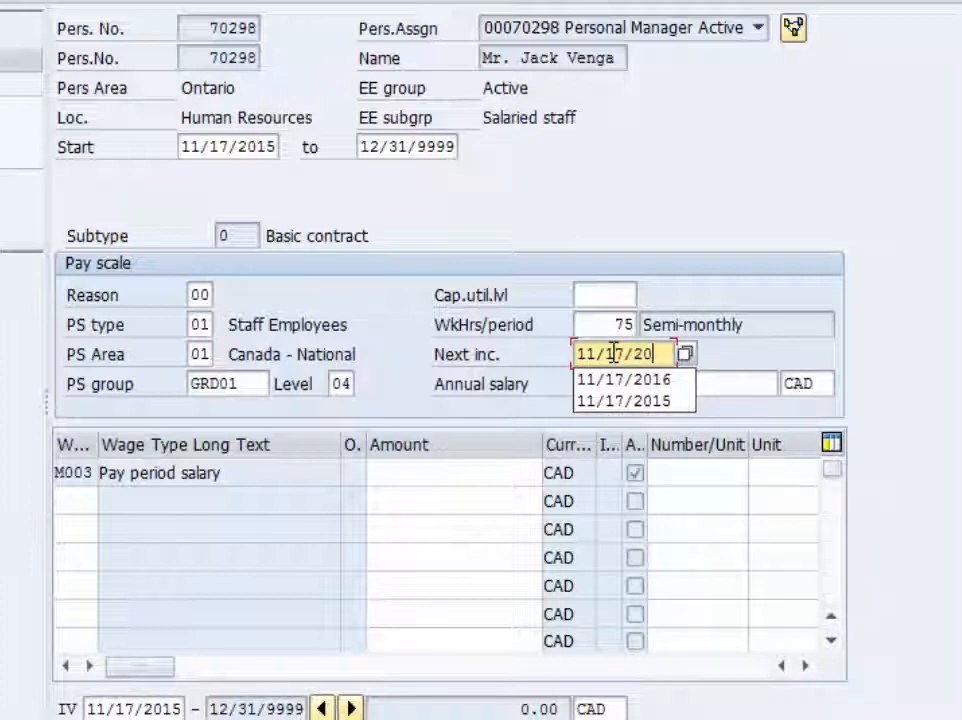
type("16")
- Try annual salaries of 32,000 CAD and 42,000 CAD in the Basic Pay record
left_click(597, 384)
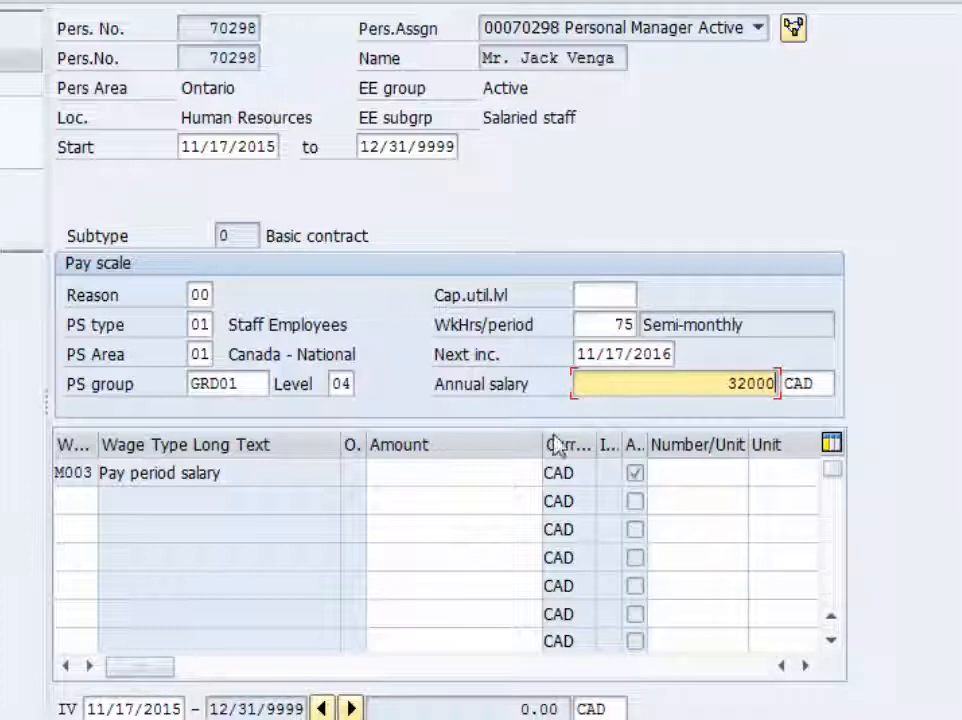
key("Return")
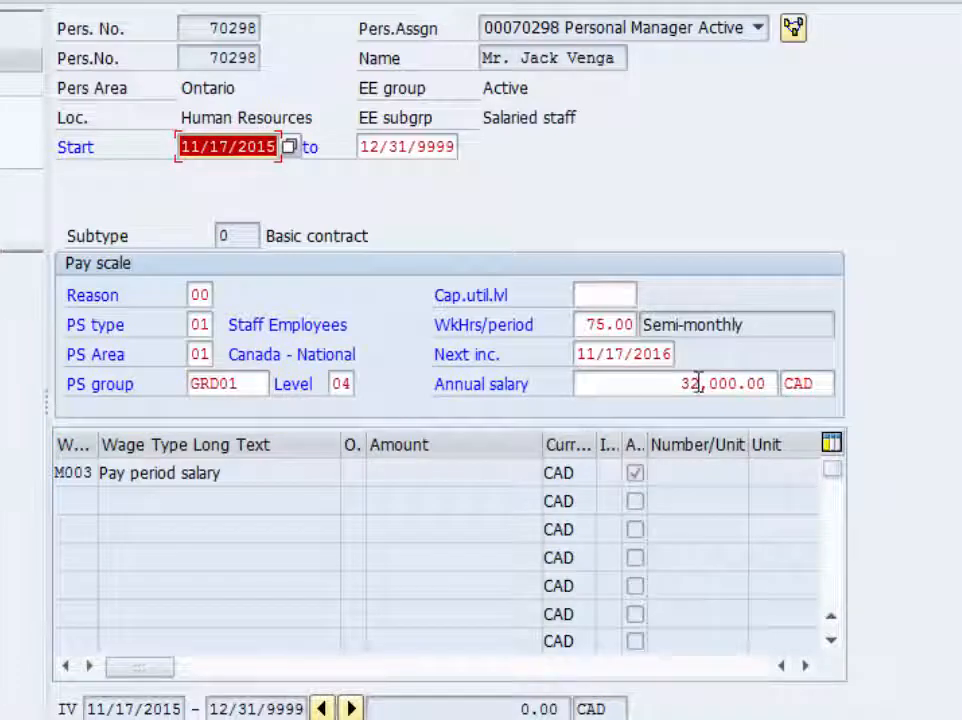
left_click_drag(679, 384, 777, 383)
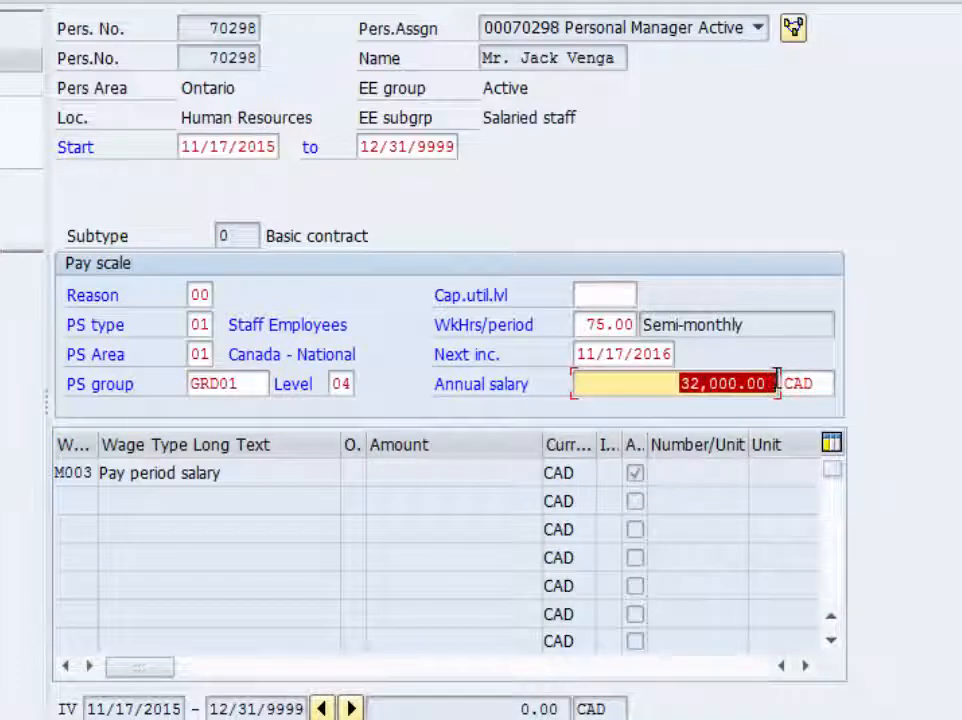
type("42000")
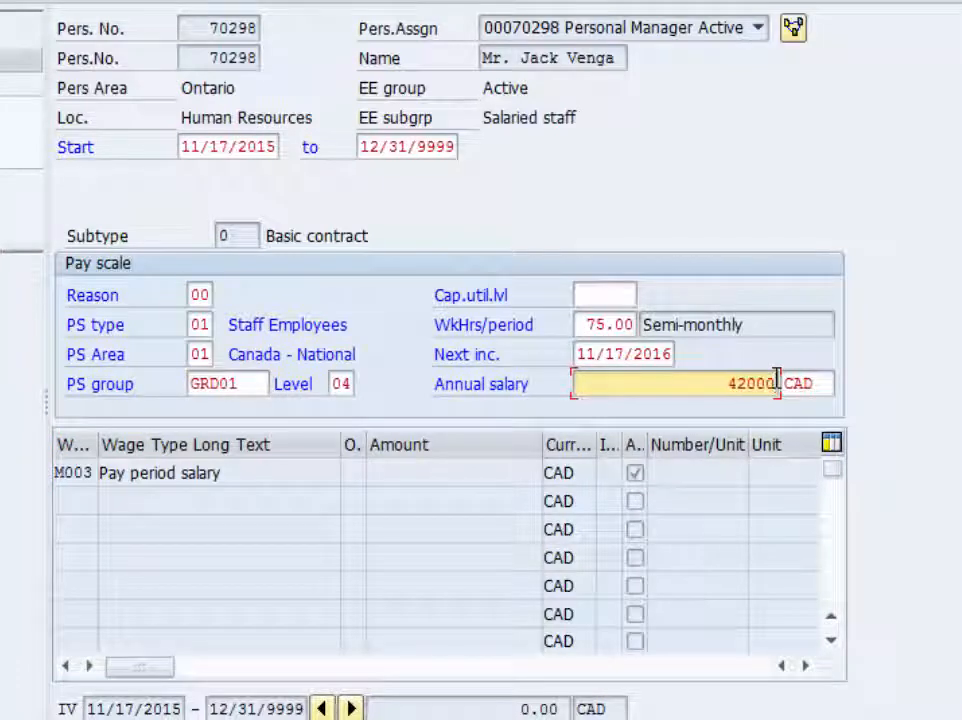
key("Return")
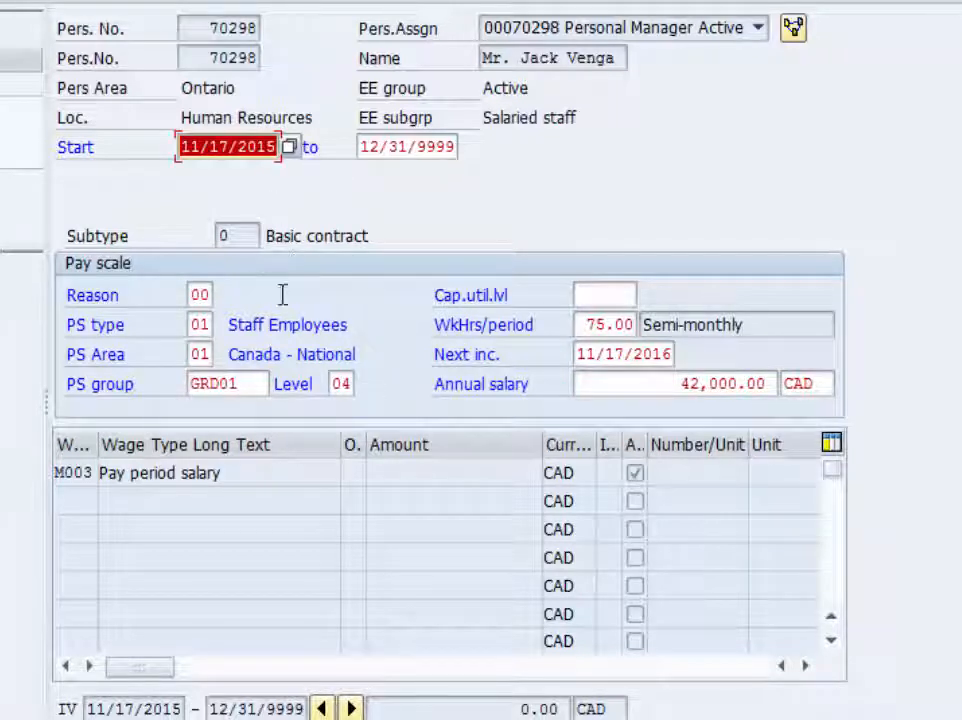
- Reselect pay scale level 04 and set the annual salary to 47,000 CAD
left_click(338, 382)
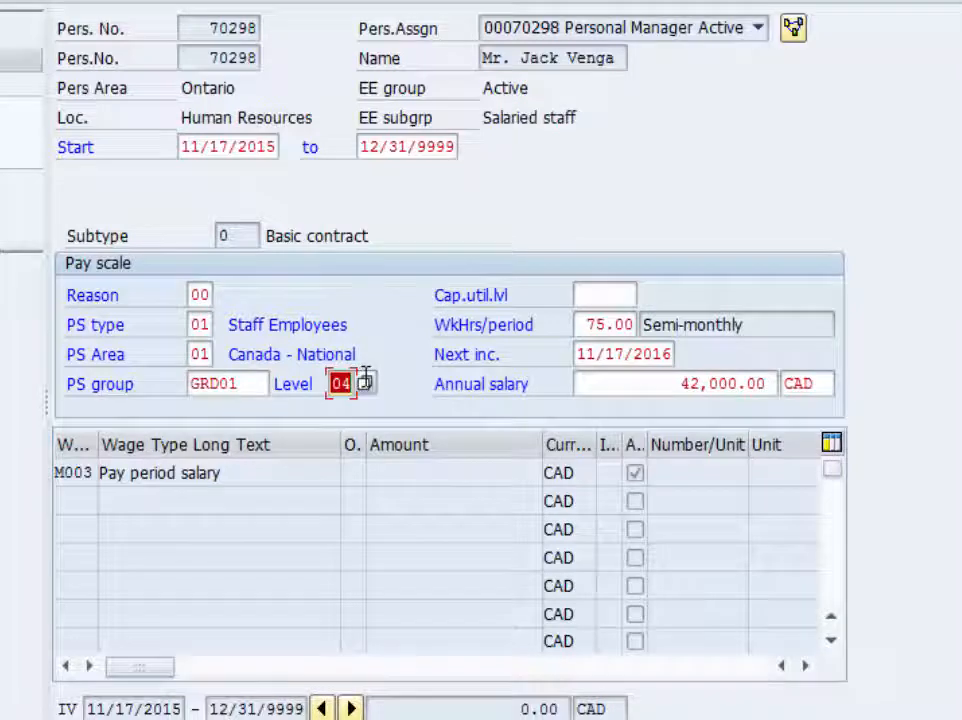
left_click(366, 382)
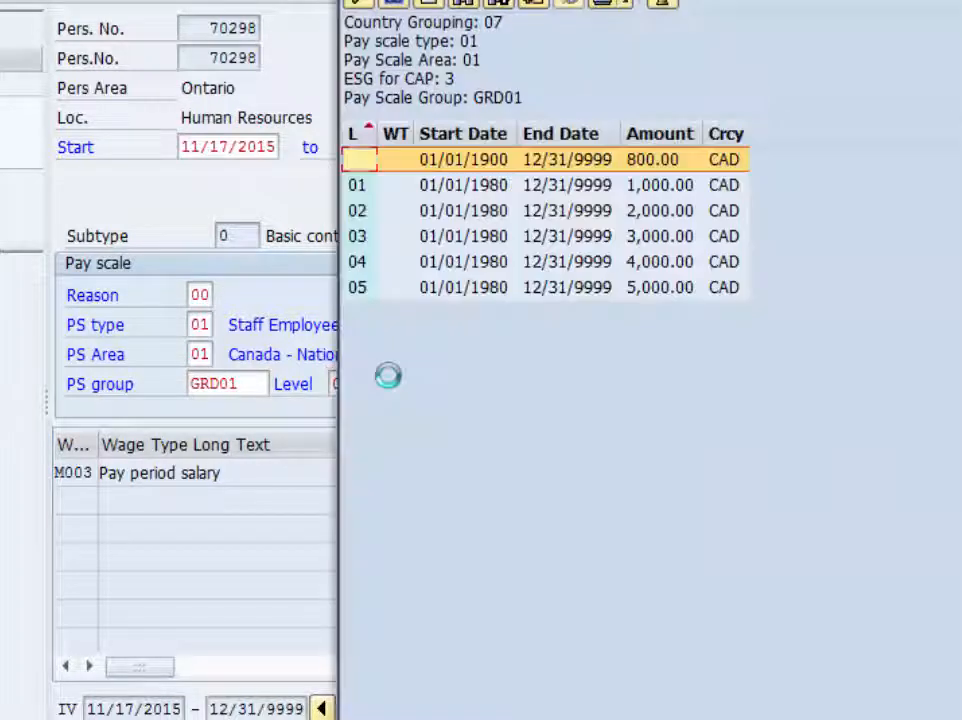
double_click(366, 272)
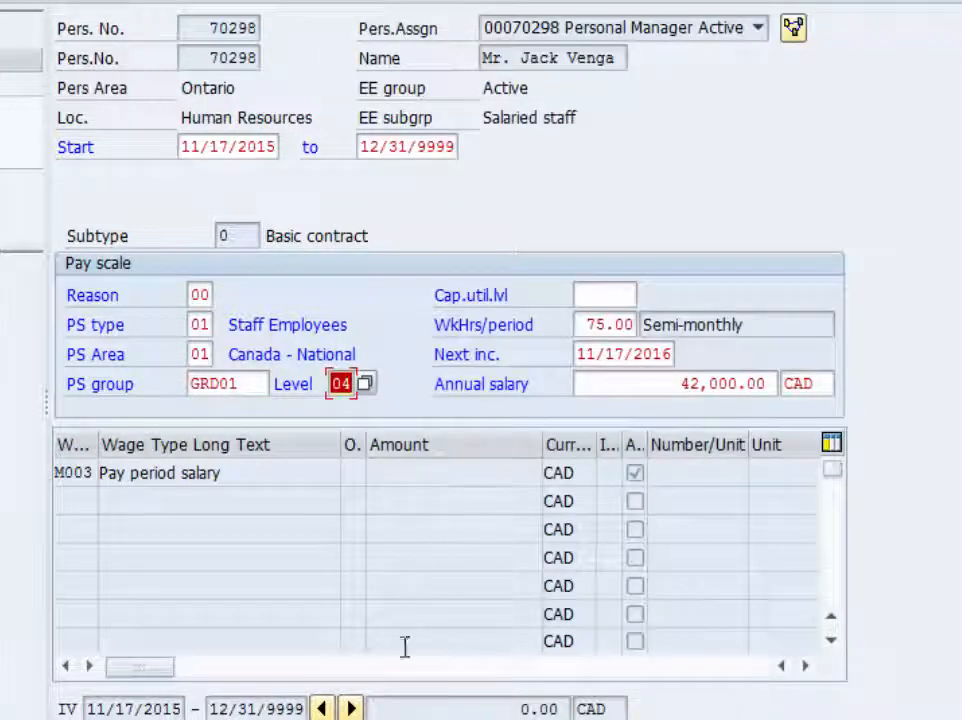
key("Return")
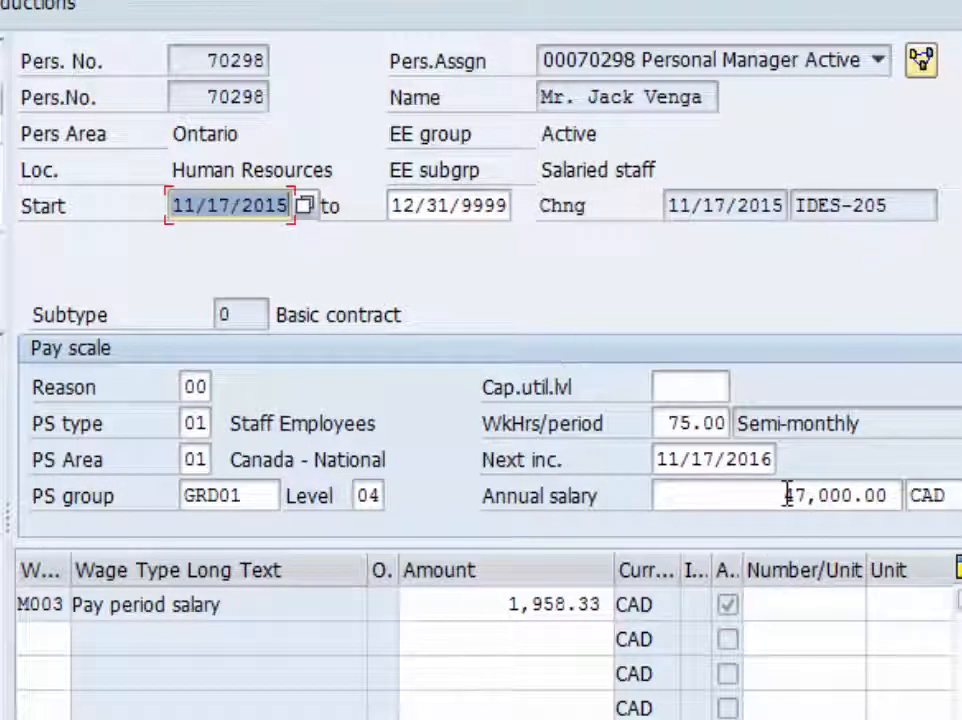
- Validate and save the Basic Pay record with the annual salary of 47,000 CAD
left_click_drag(786, 494, 898, 493)
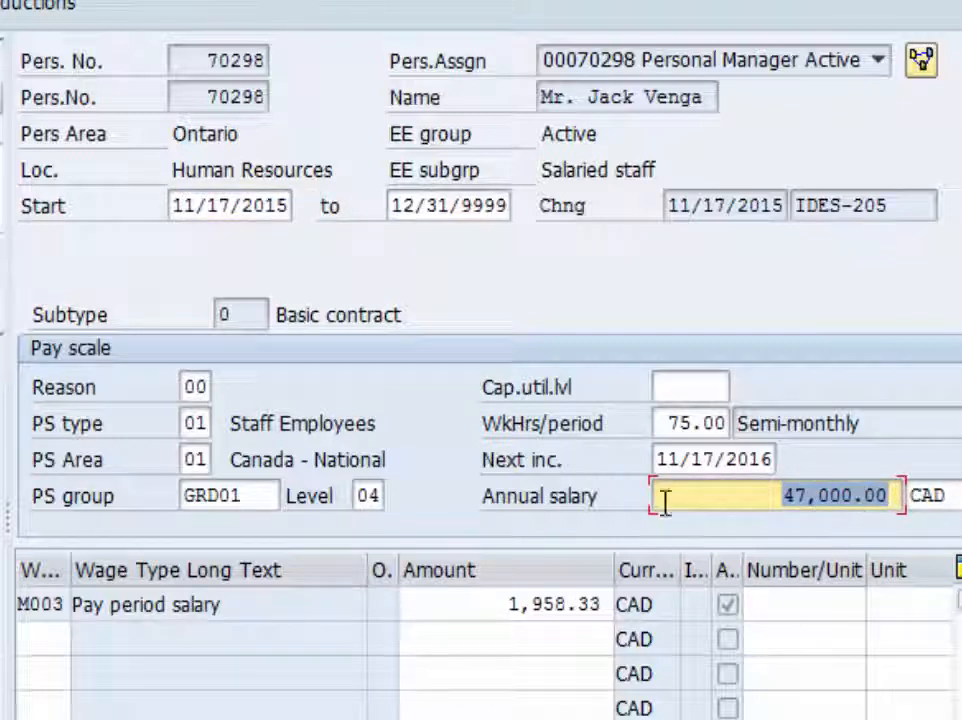
left_click(263, 494)
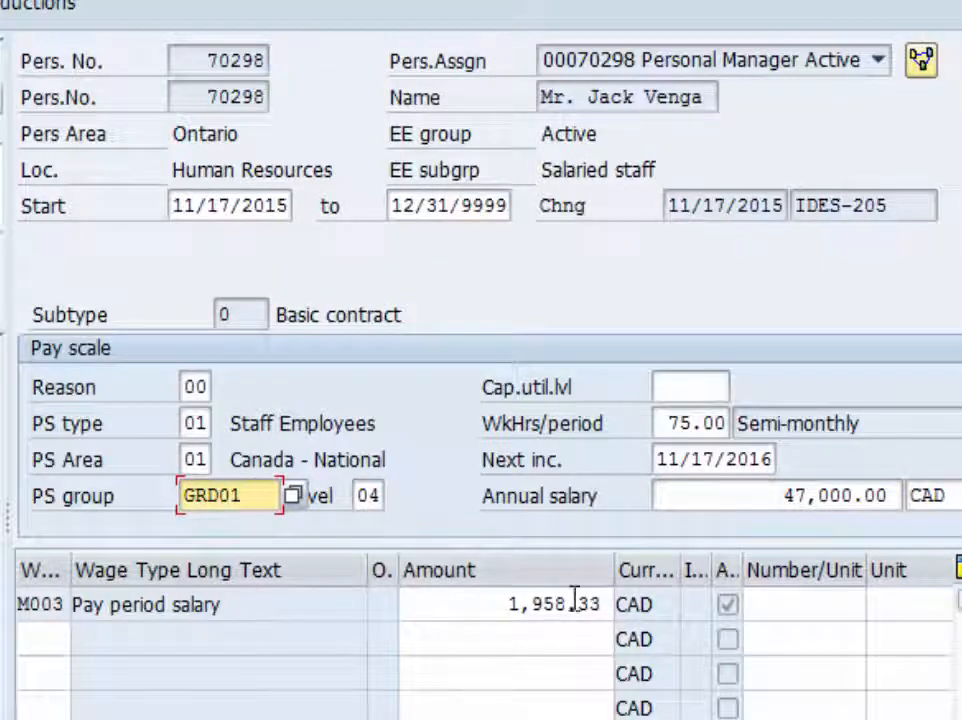
key("Return")
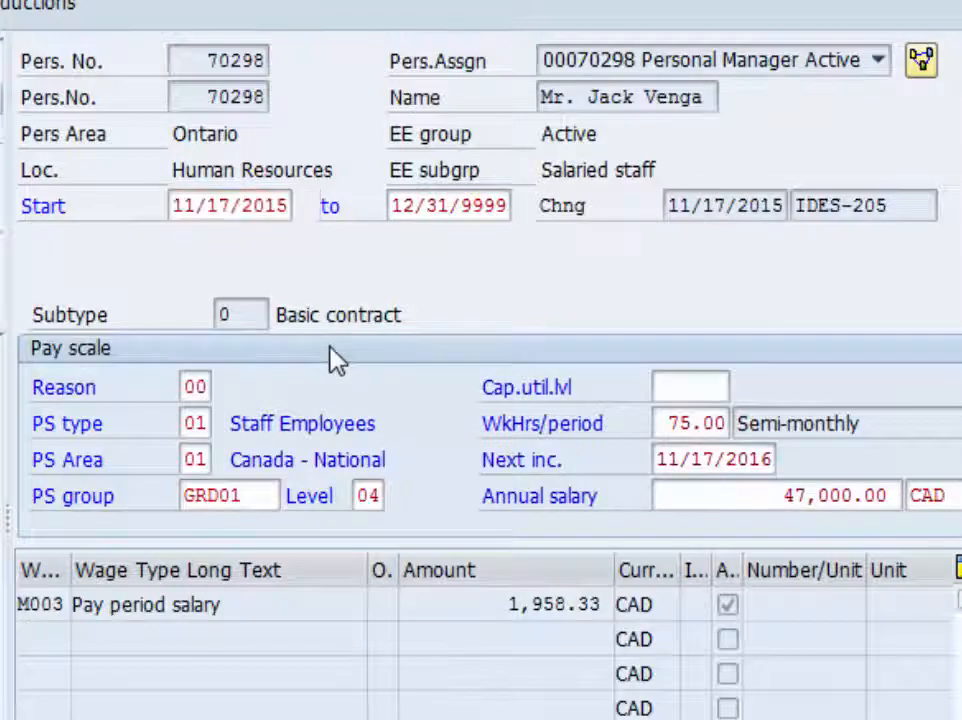
key("ctrl+s")
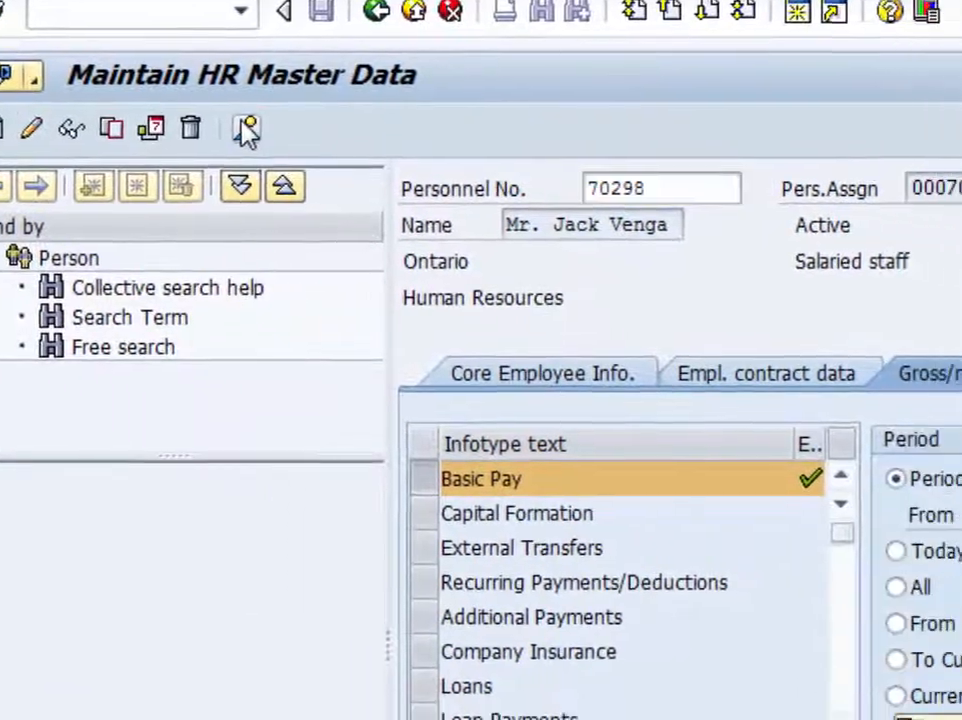
- Start a new Education record from the planning data infotypes, valid from 12/01/2015 to 12/02/2015
left_click(322, 150)
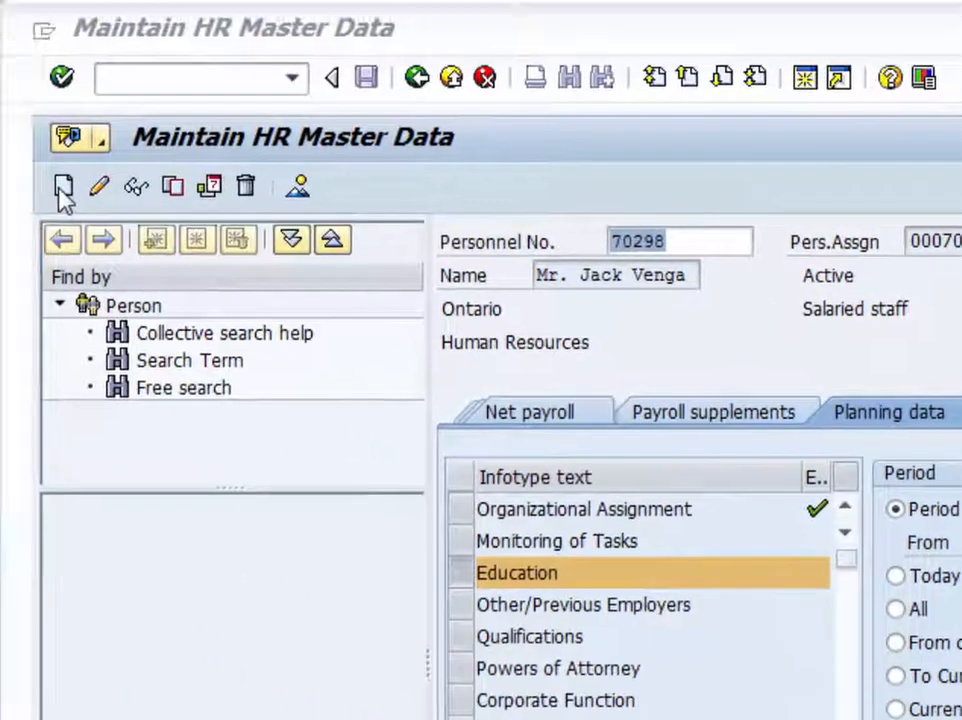
left_click(61, 188)
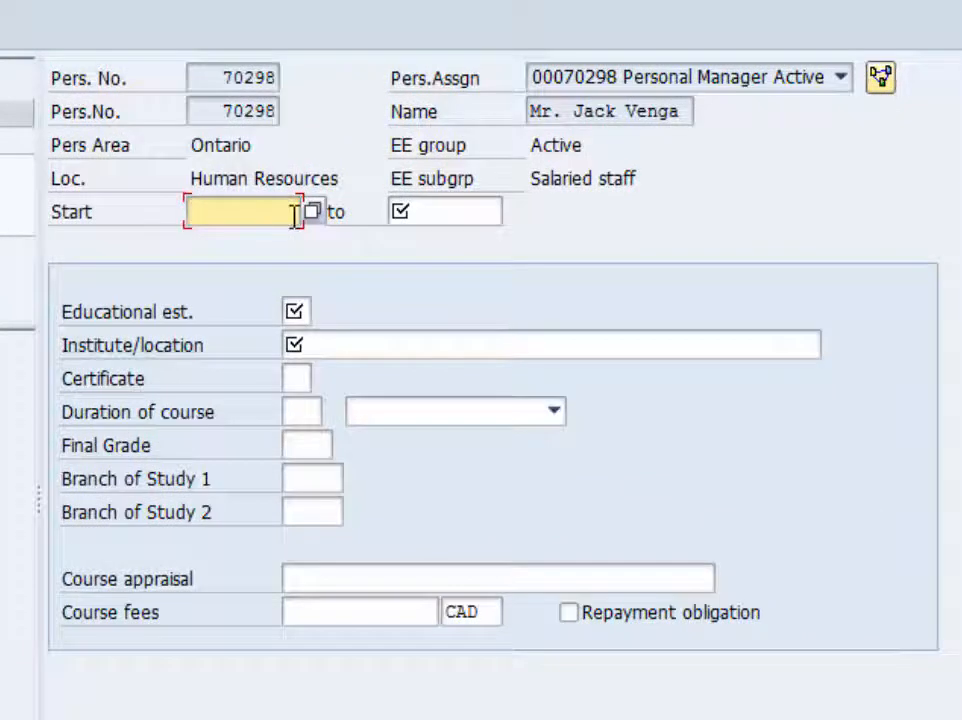
type("12/01/")
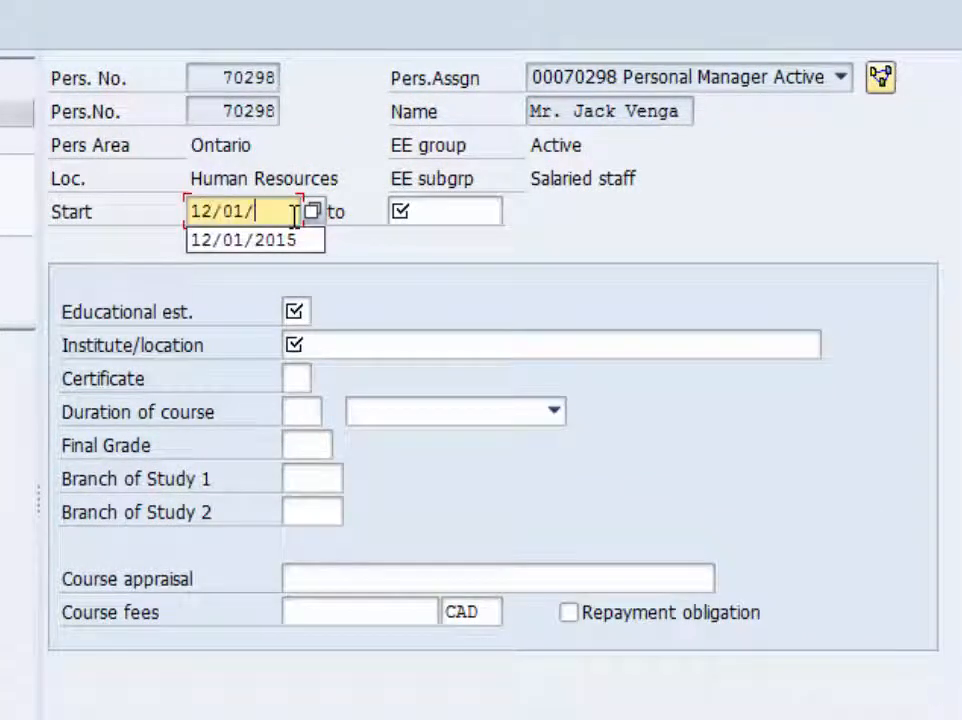
type("2015")
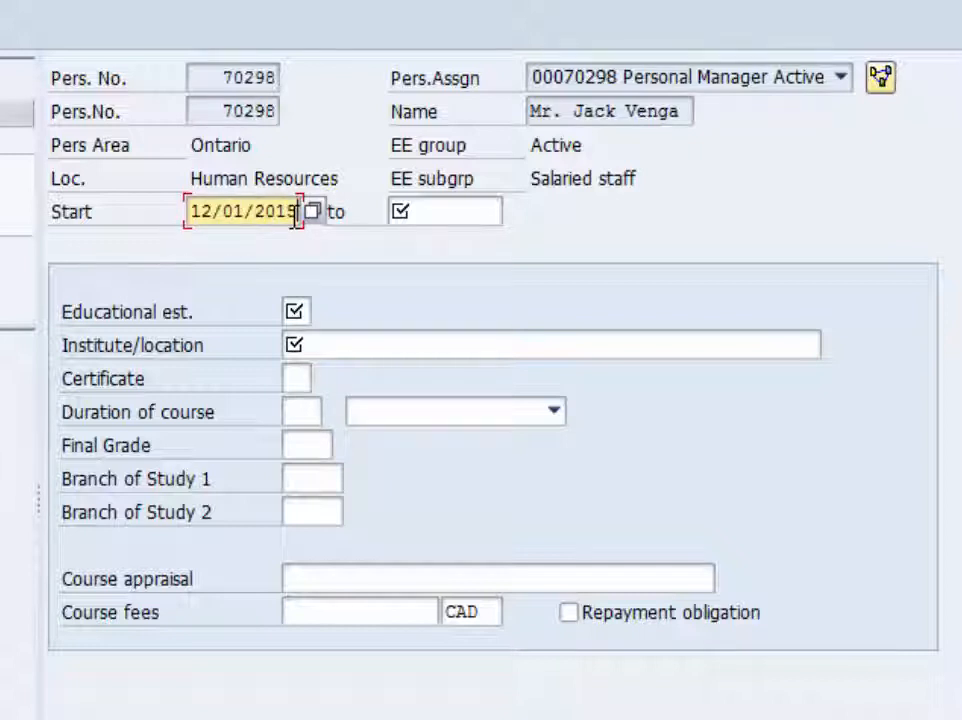
left_click(449, 206)
type("12/")
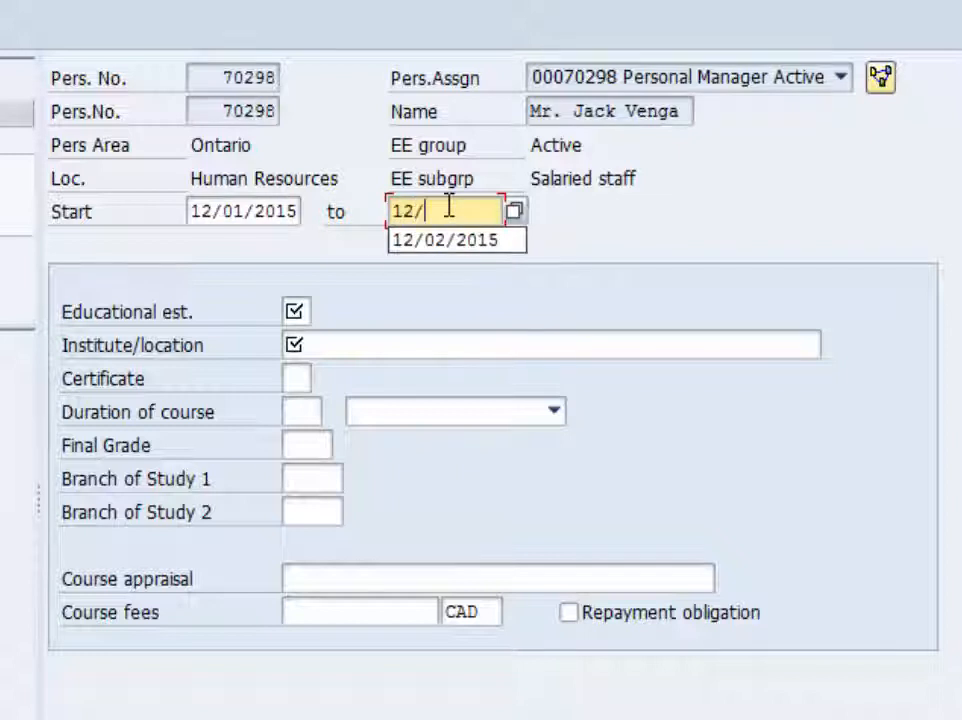
type("02/2015")
- Set the educational establishment to 22 (Technical school)
left_click(298, 309)
left_click(324, 314)
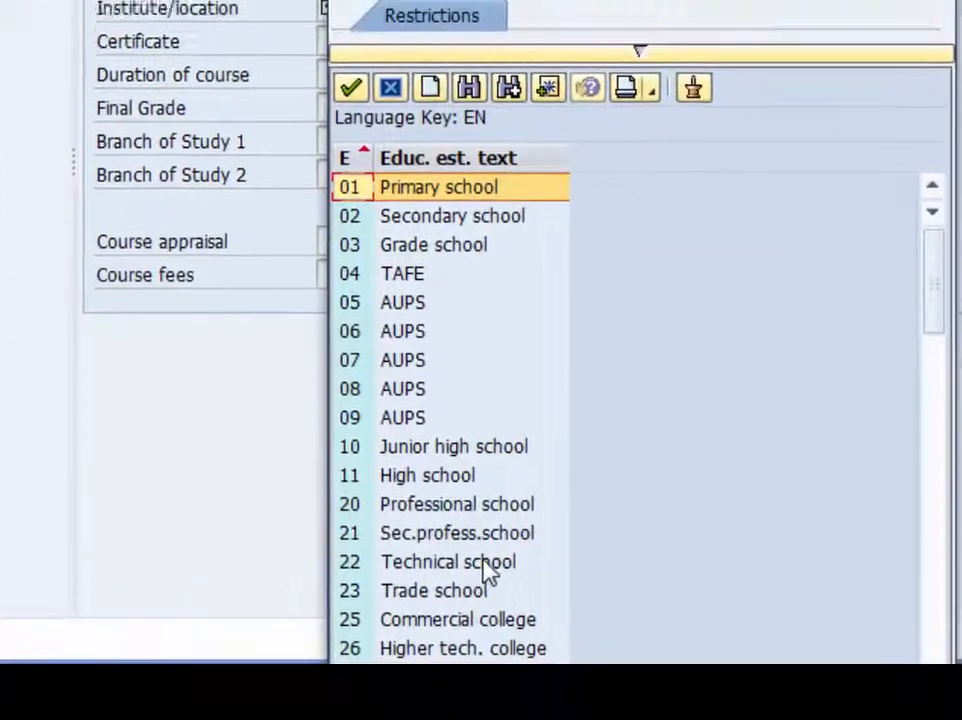
double_click(485, 562)
- Enter Toronto as the institute location and select certificate 00
left_click(380, 192)
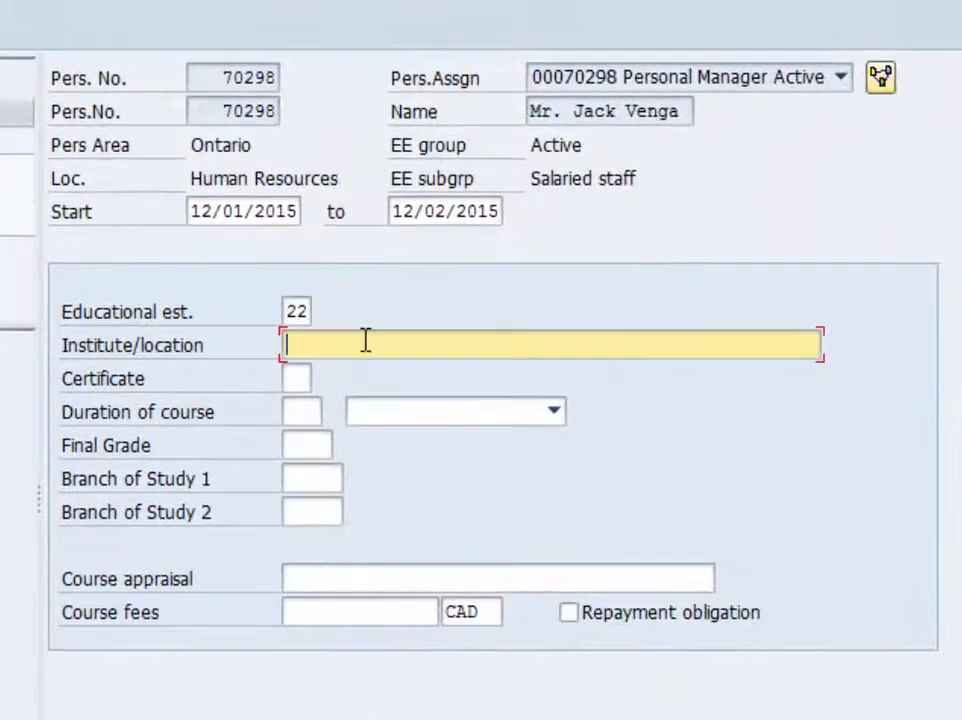
type("Toronto")
key("Tab")
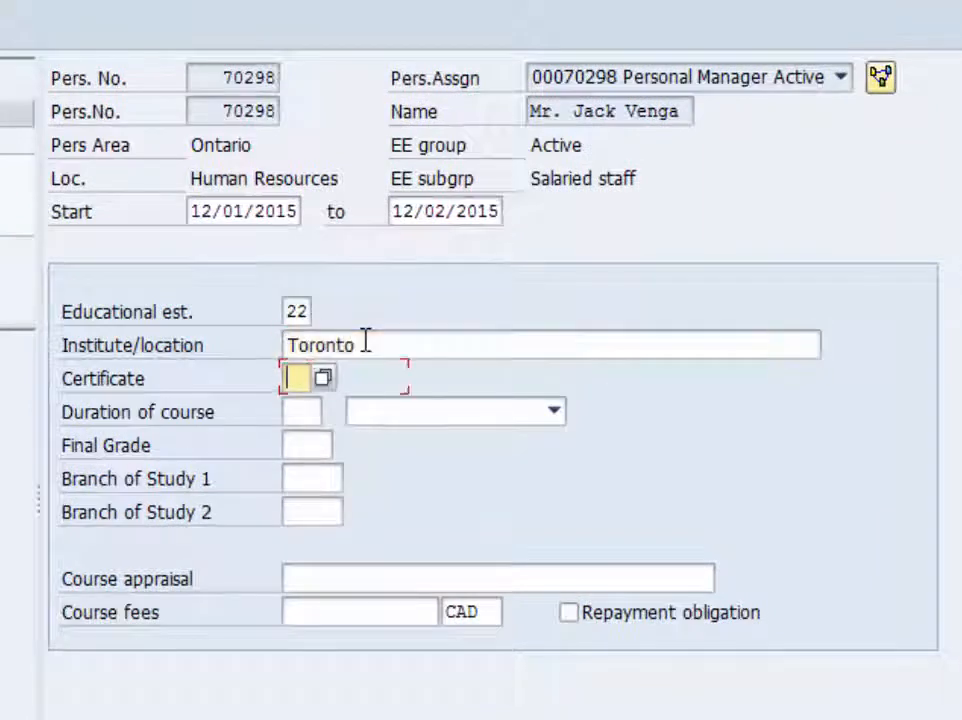
left_click(322, 379)
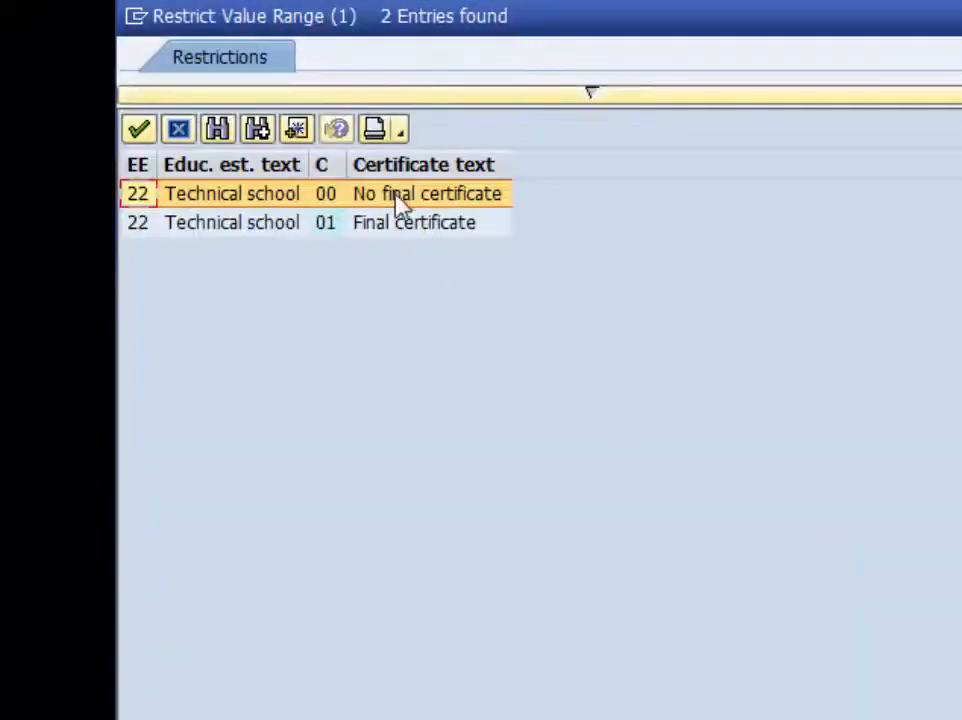
left_click(400, 205)
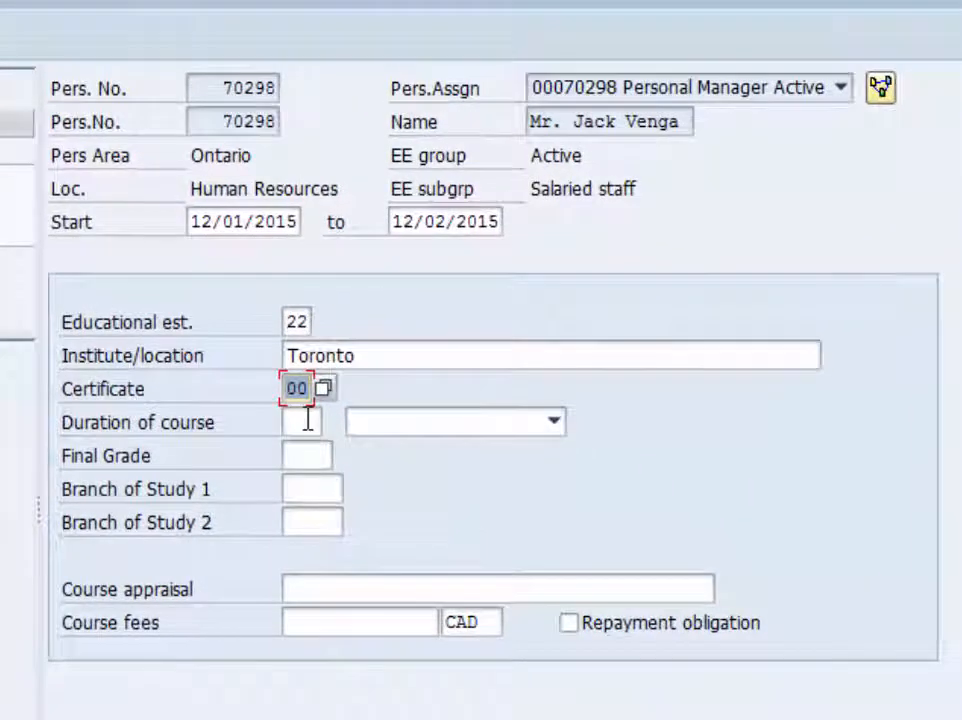
- Set the course duration to 2 days and the final grade to A
left_click(308, 421)
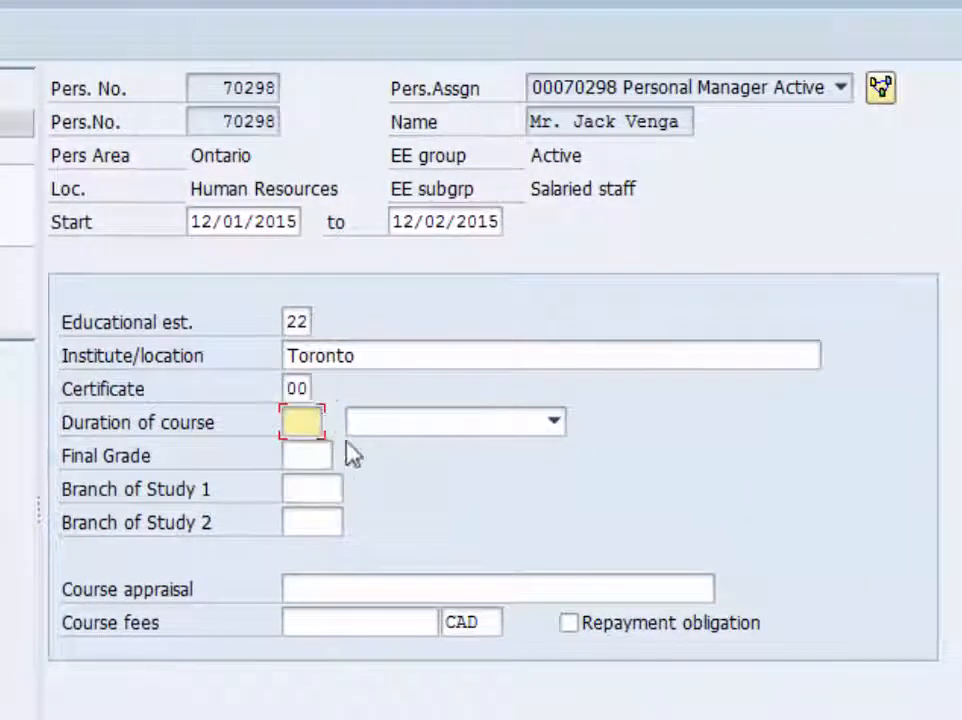
type("2")
left_click(444, 433)
left_click(440, 452)
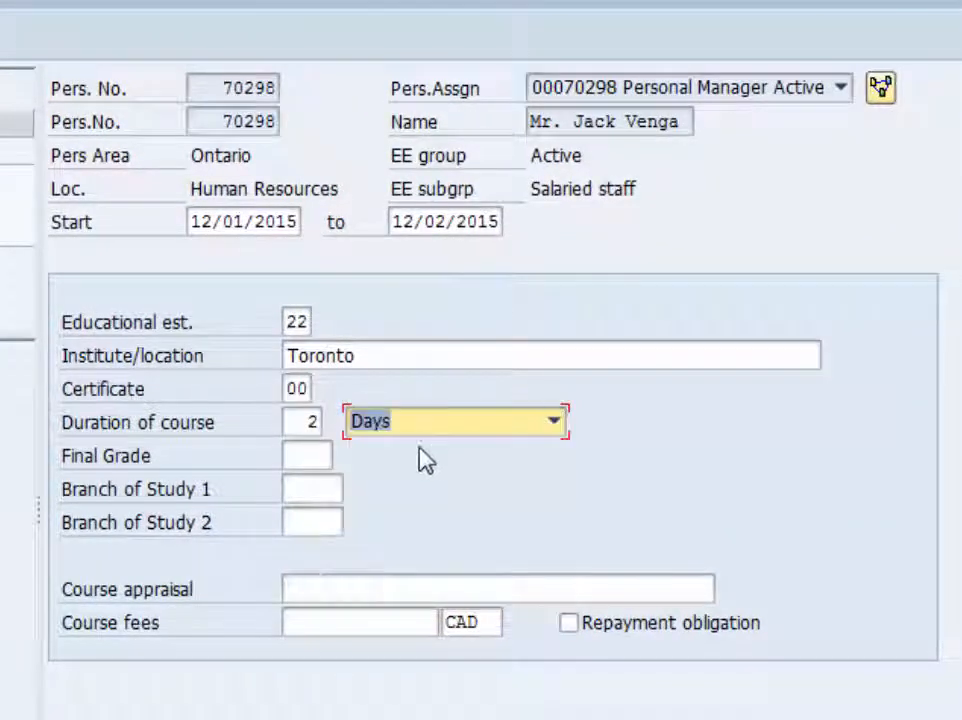
left_click(316, 456)
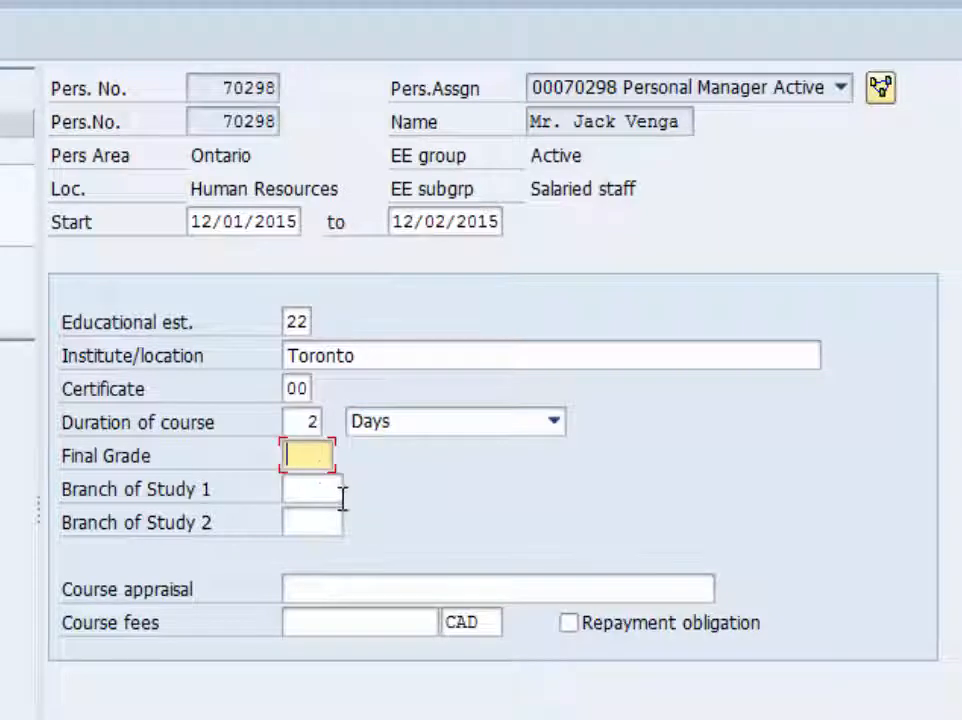
type("A")
key("Tab")
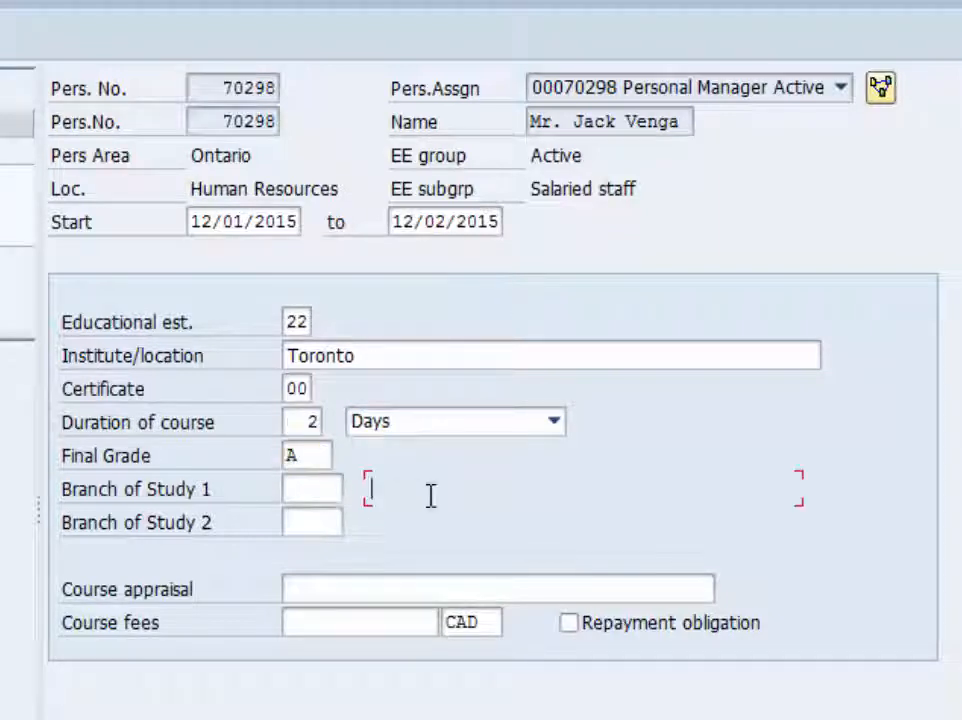
- Choose the blank branch of study 00000 for Branch of Study 1 and save the Education record
left_click(305, 489)
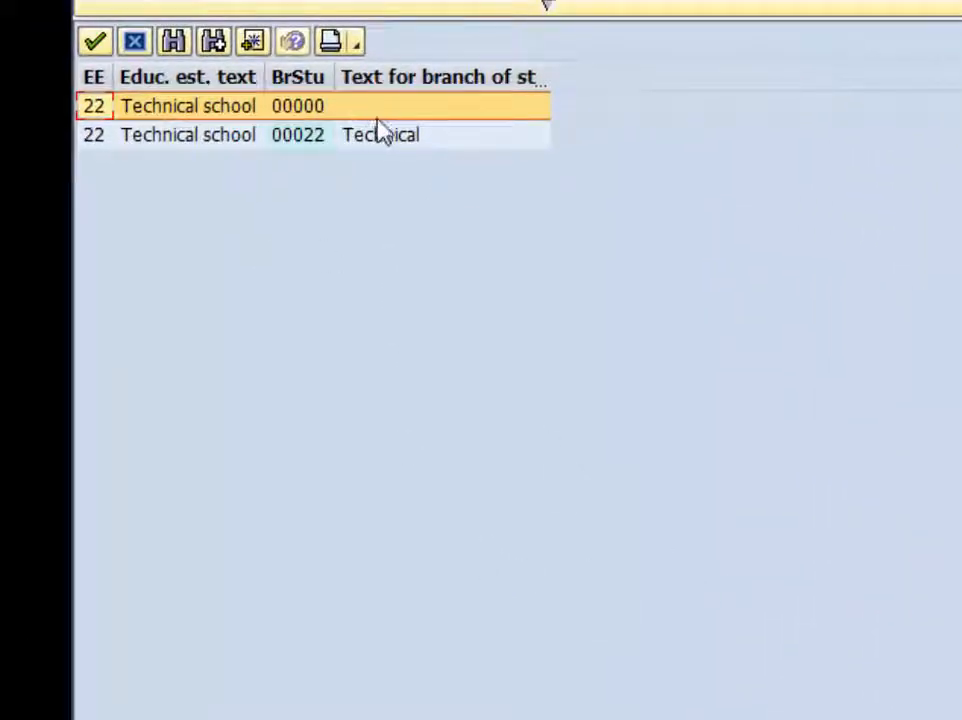
left_click(95, 42)
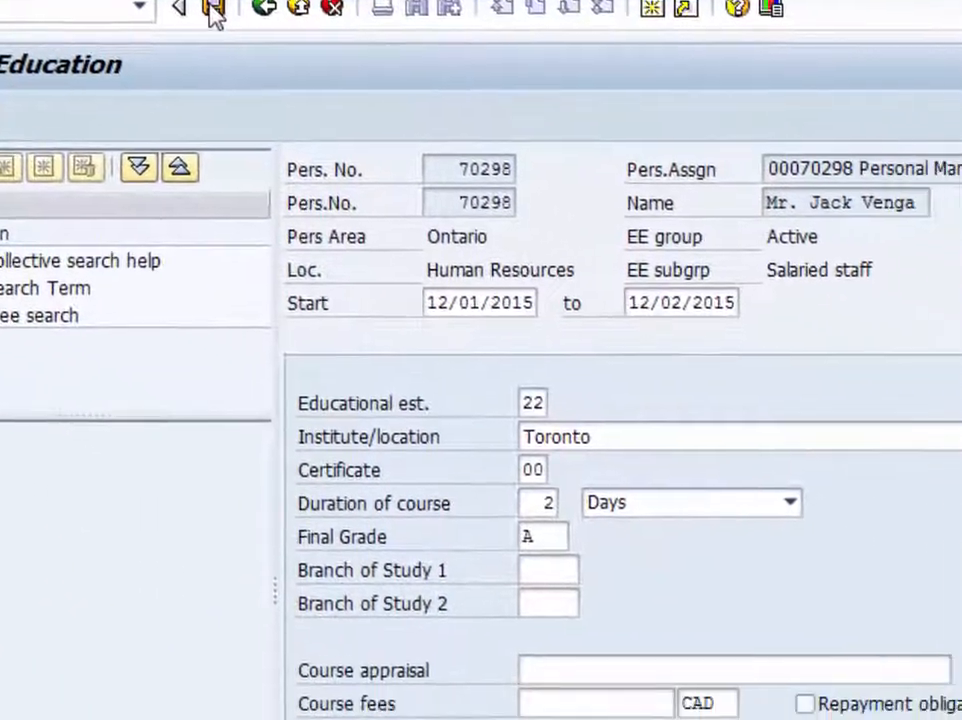
left_click(366, 78)
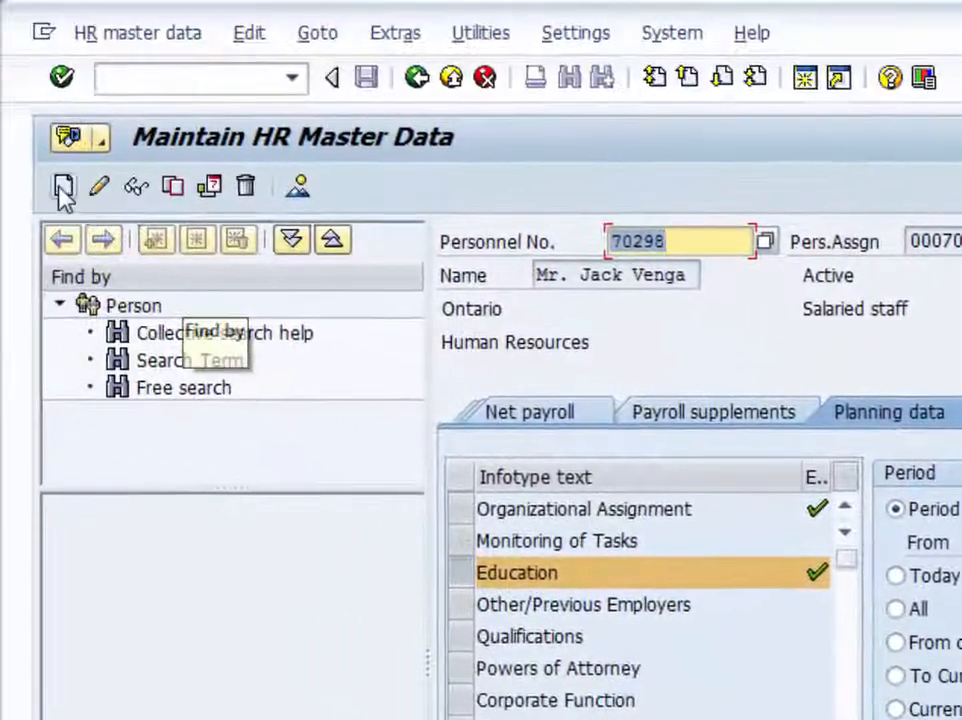
- Start another new Education record valid from 01/15/2016 to 01/20/2016
left_click(63, 187)
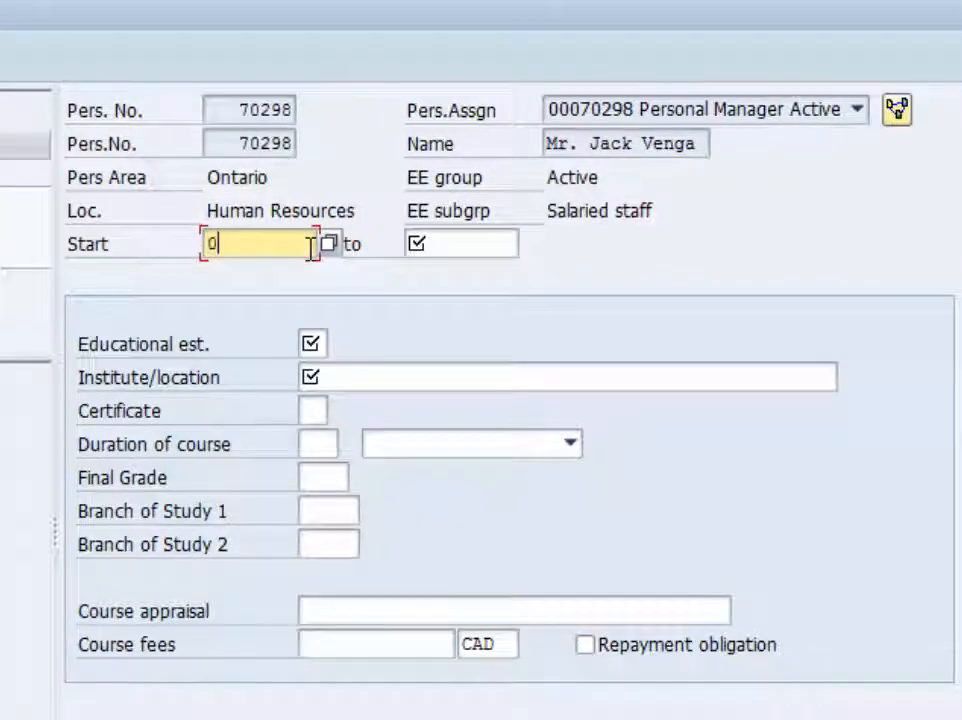
type("/2016")
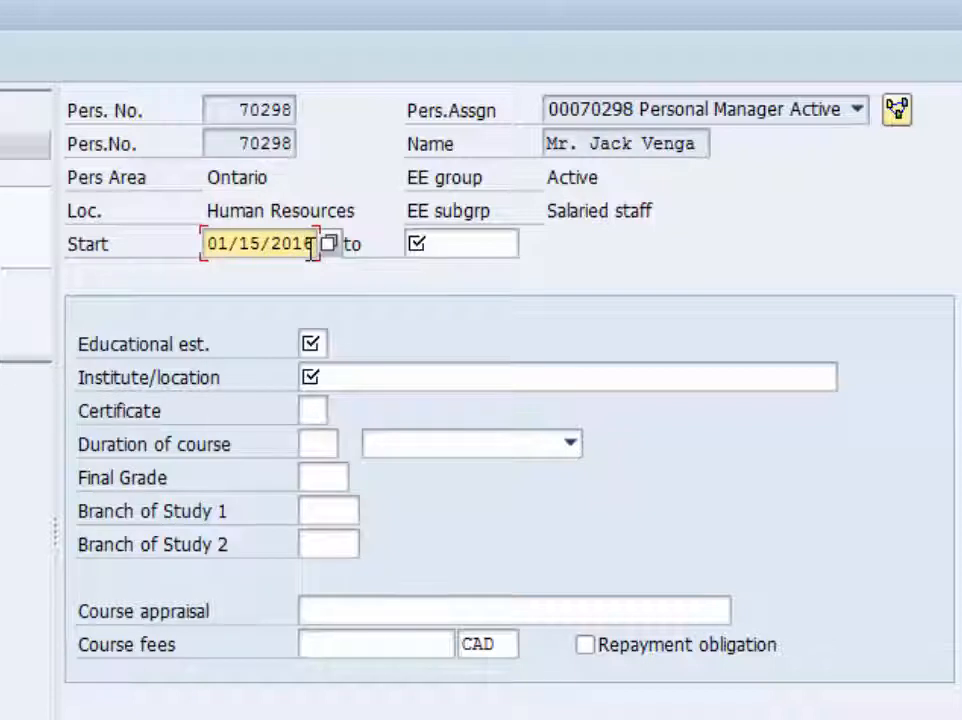
key("Tab")
type("0")
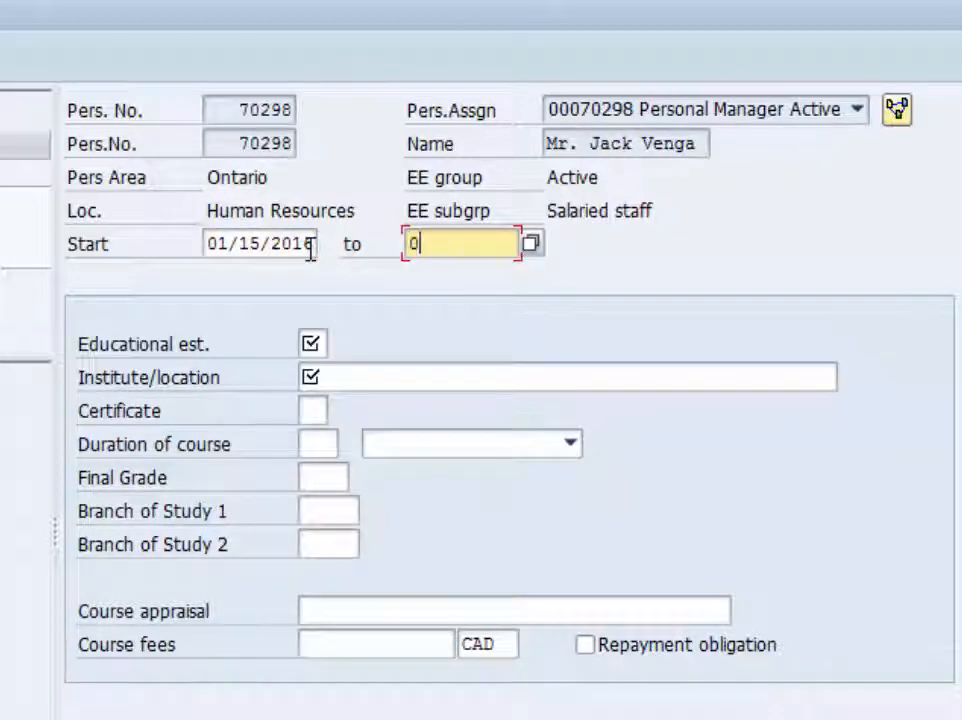
type("1/20/2016")
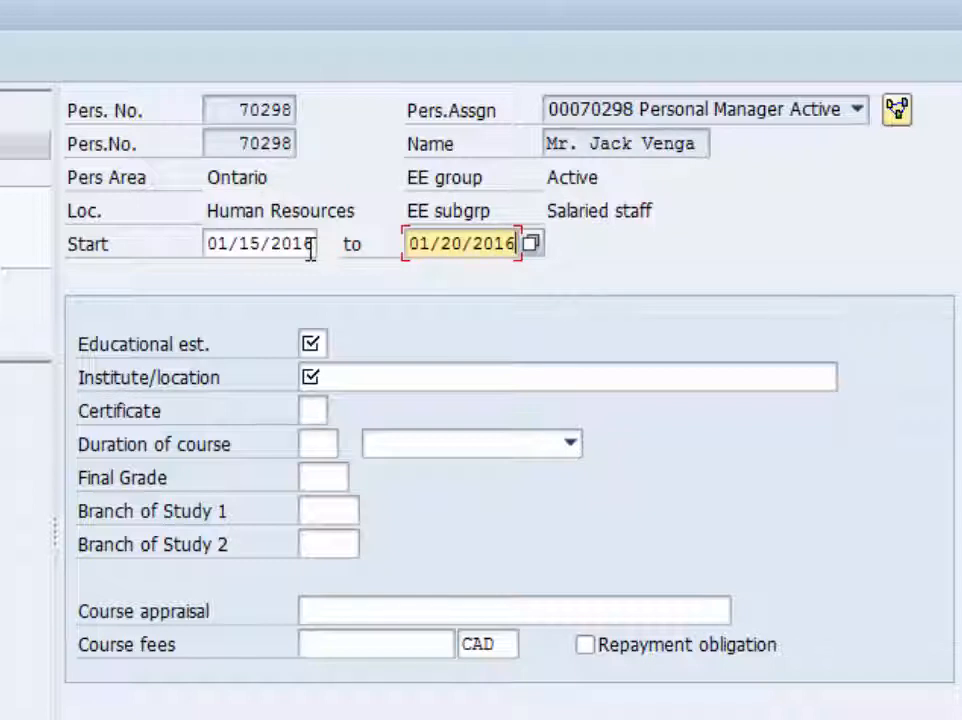
- Set the educational establishment to 23 (Trade school) and enter Ottawa as the institute location
left_click(316, 344)
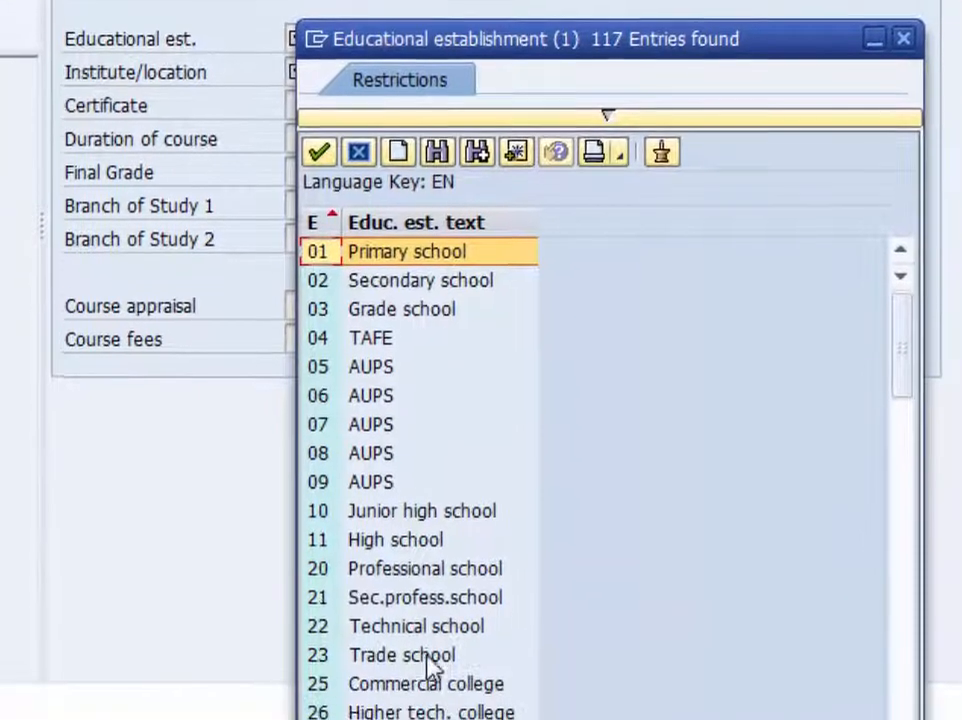
double_click(427, 657)
left_click(367, 315)
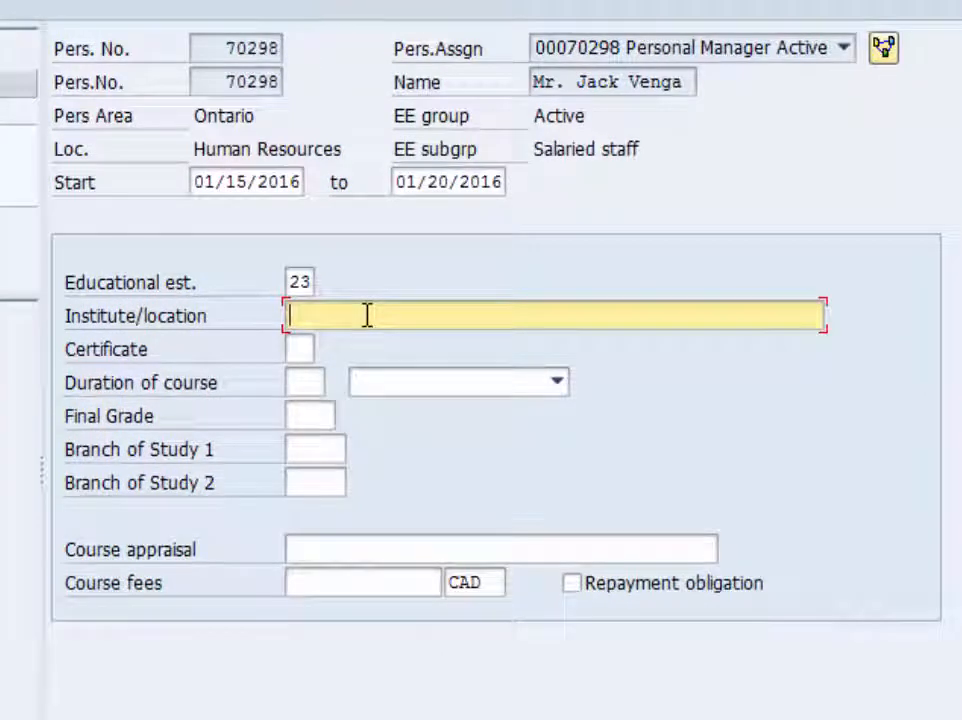
type("Ottawa")
key("Tab")
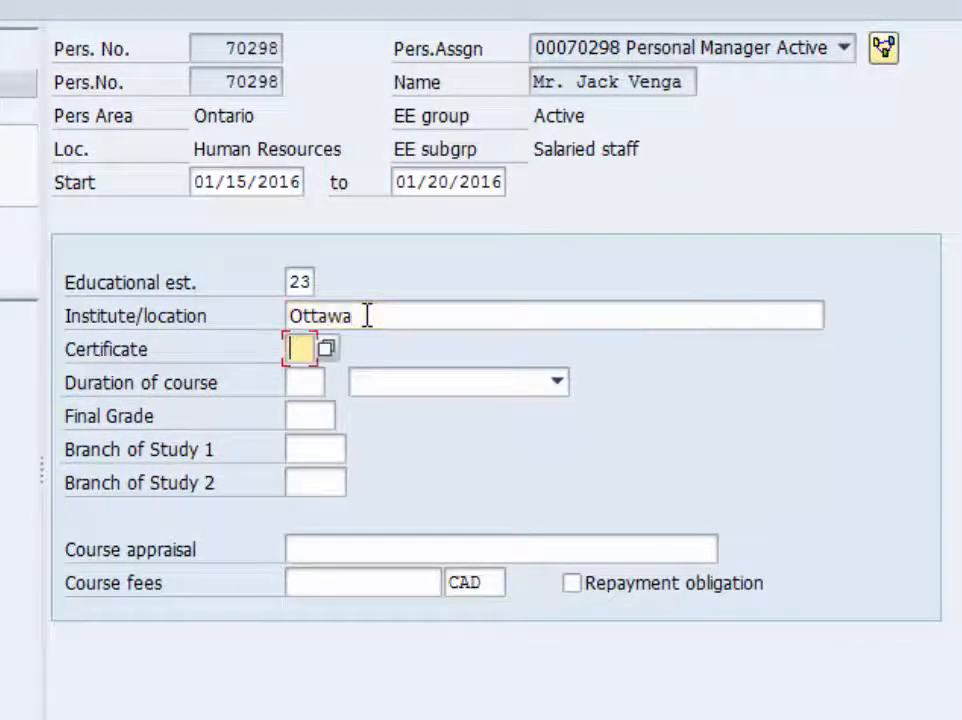
- Select certificate 00 (No final certificate) and set the course duration to 15 days
left_click(328, 350)
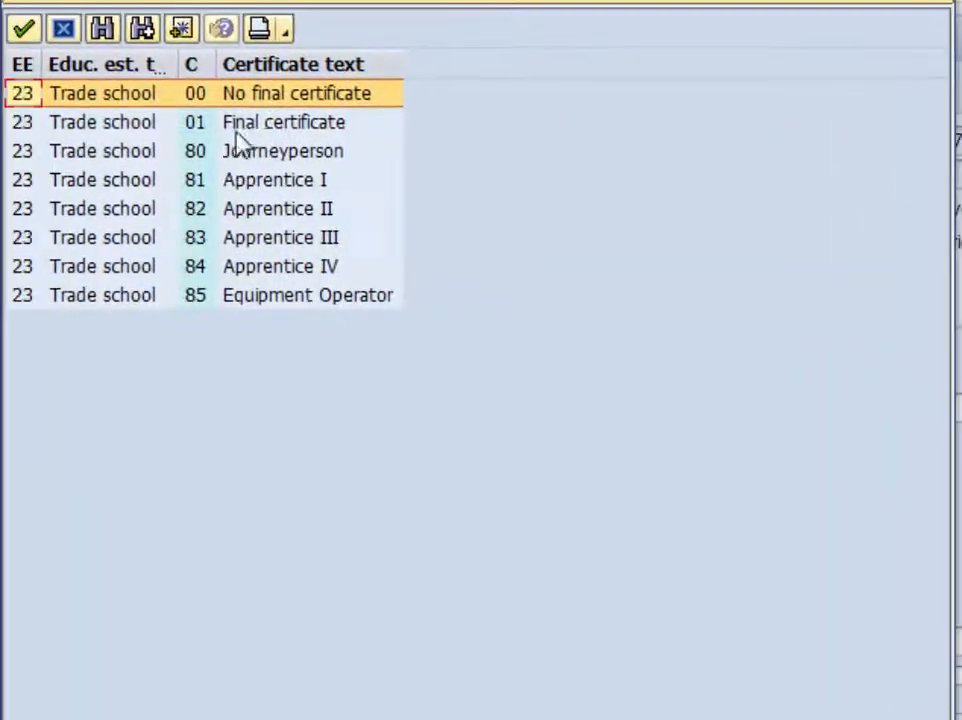
double_click(87, 52)
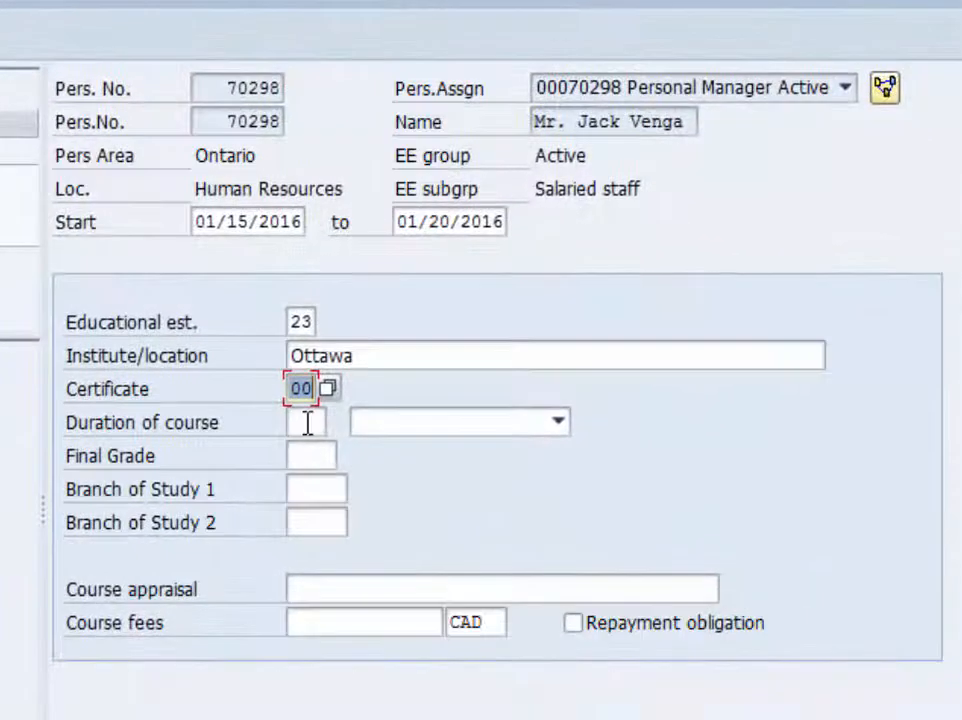
left_click(388, 436)
type("6")
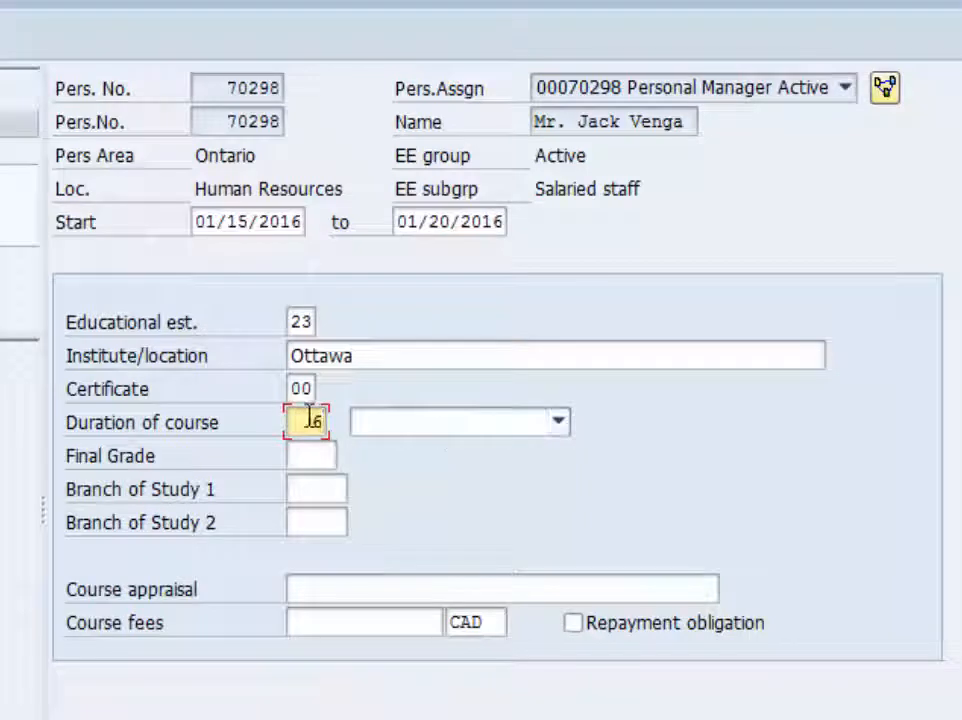
type("5")
left_click(425, 423)
left_click(424, 449)
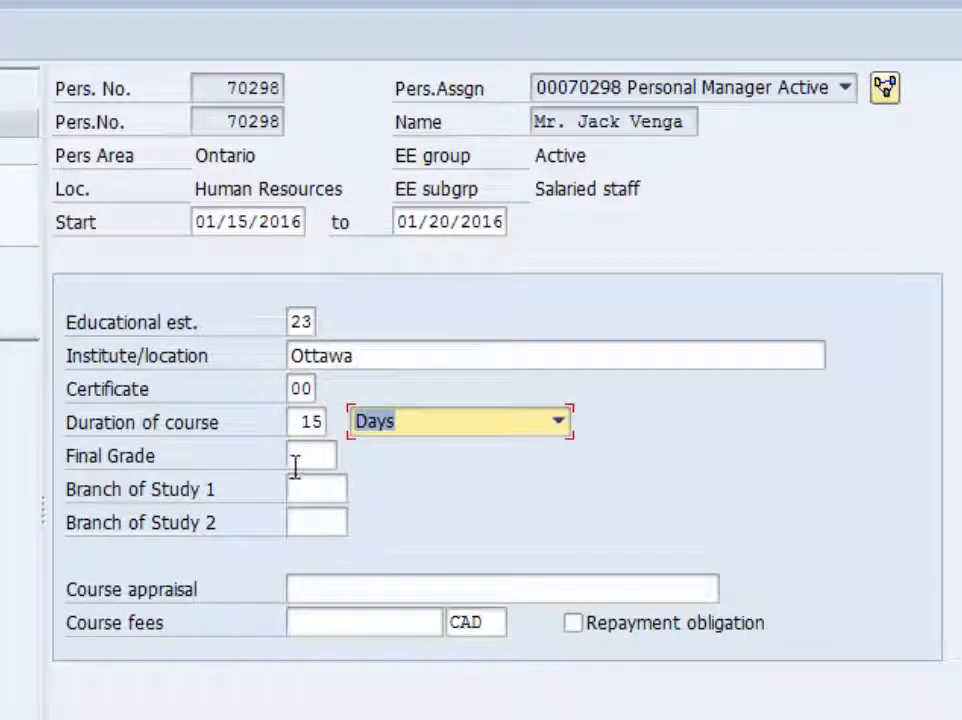
- Save the Education record with no final grade, and review the overview of the employee's Education records before returning to the infotype selection
left_click(326, 459)
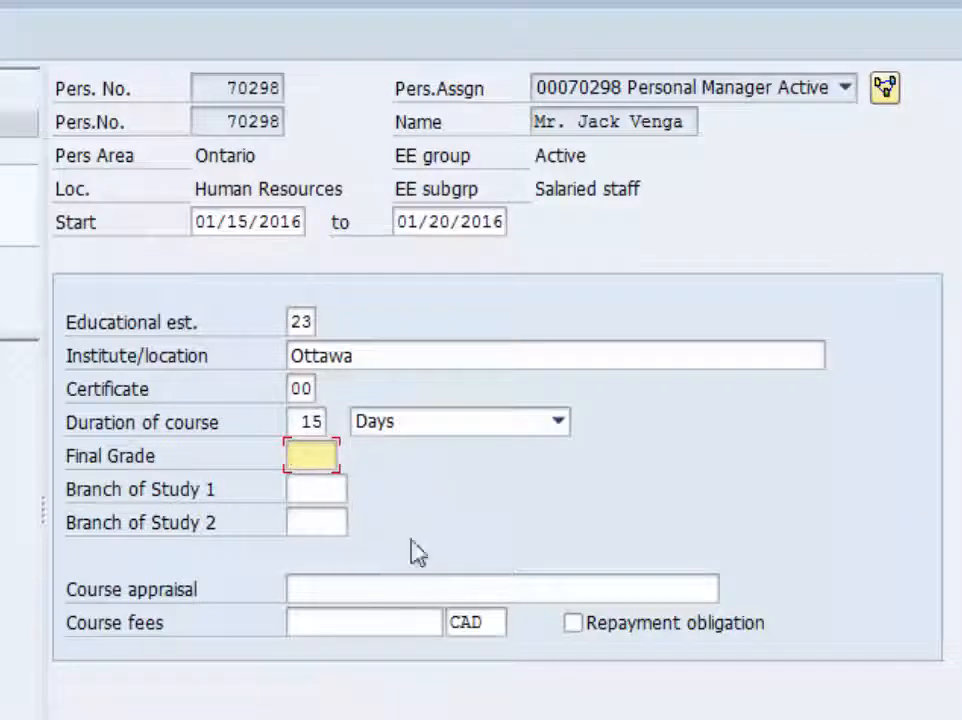
key("Return")
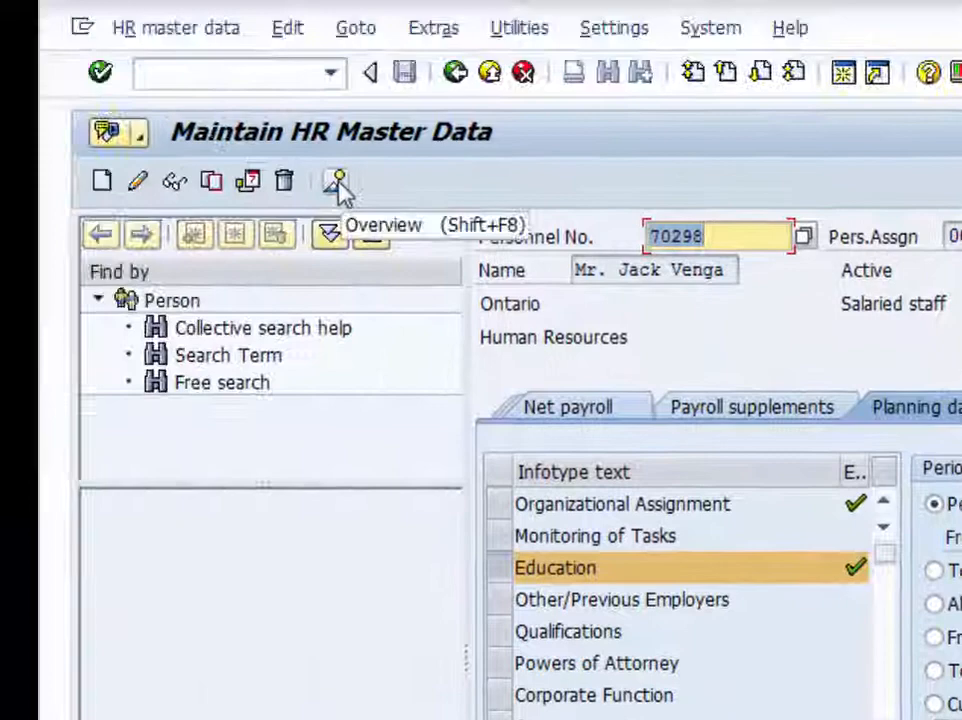
left_click(352, 188)
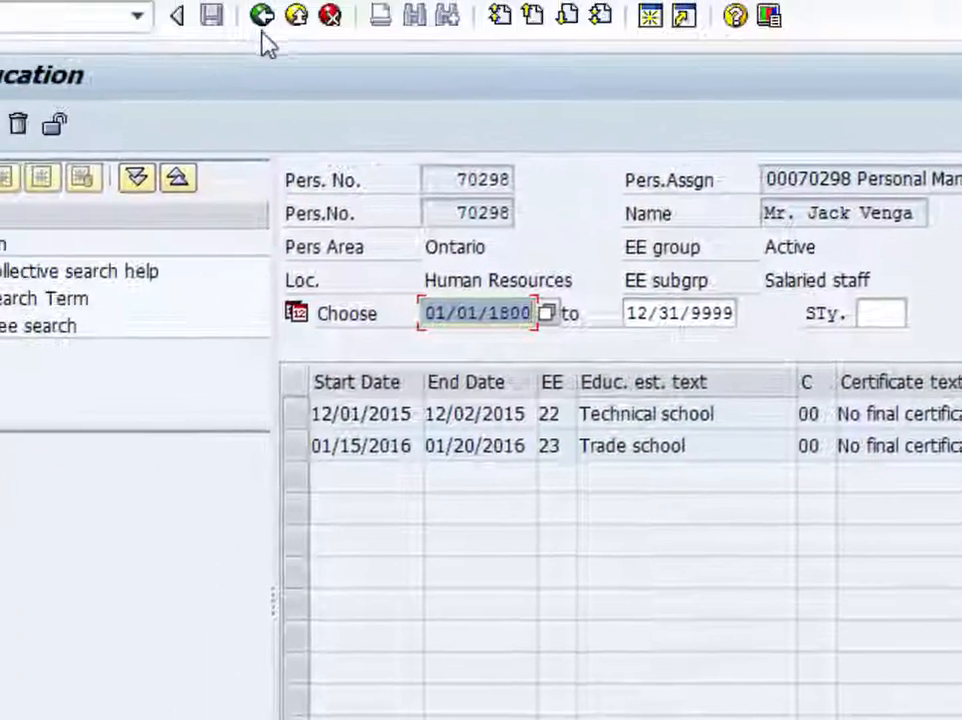
left_click(262, 15)
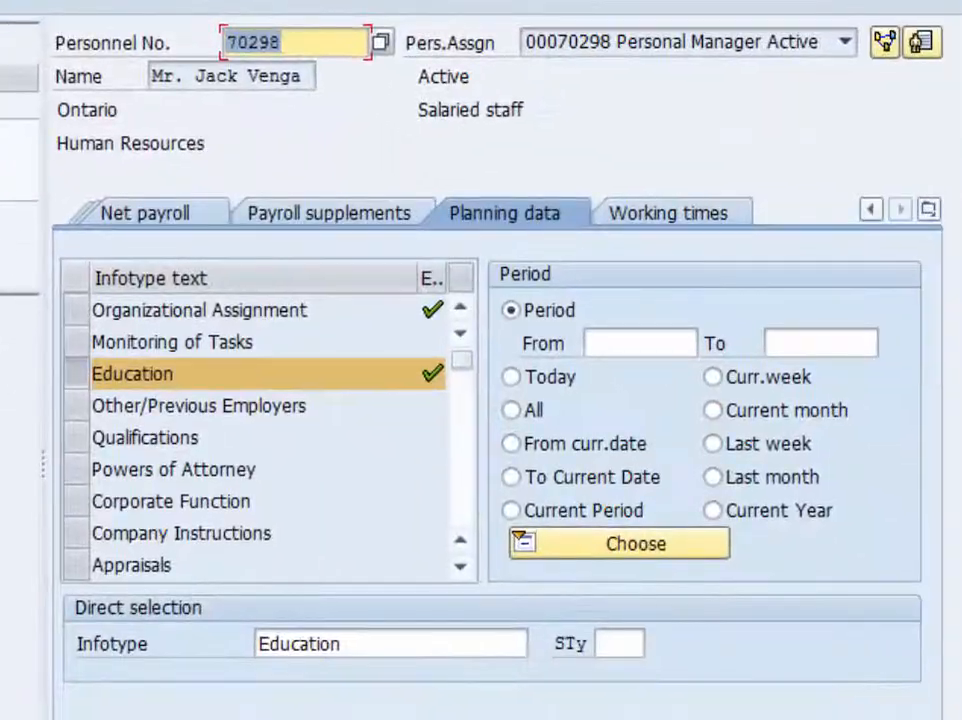